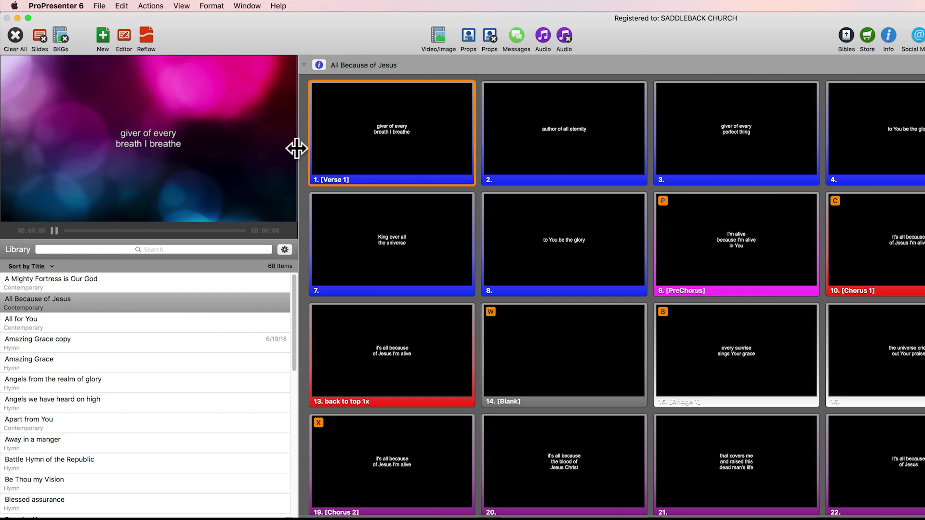
# Enlarge the output preview by widening its pane and increasing its height.
pyautogui.moveTo(297, 148); pyautogui.dragTo(461, 155)
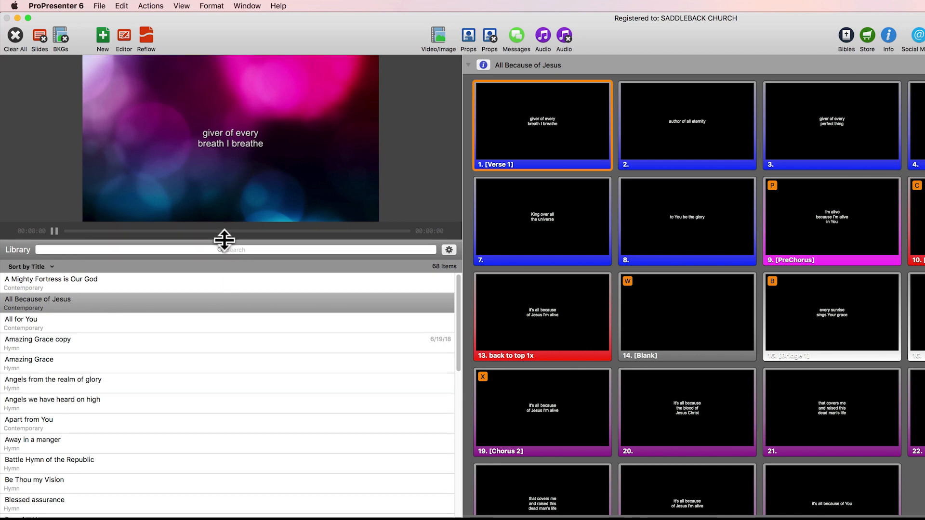
pyautogui.moveTo(223, 239); pyautogui.dragTo(217, 335)
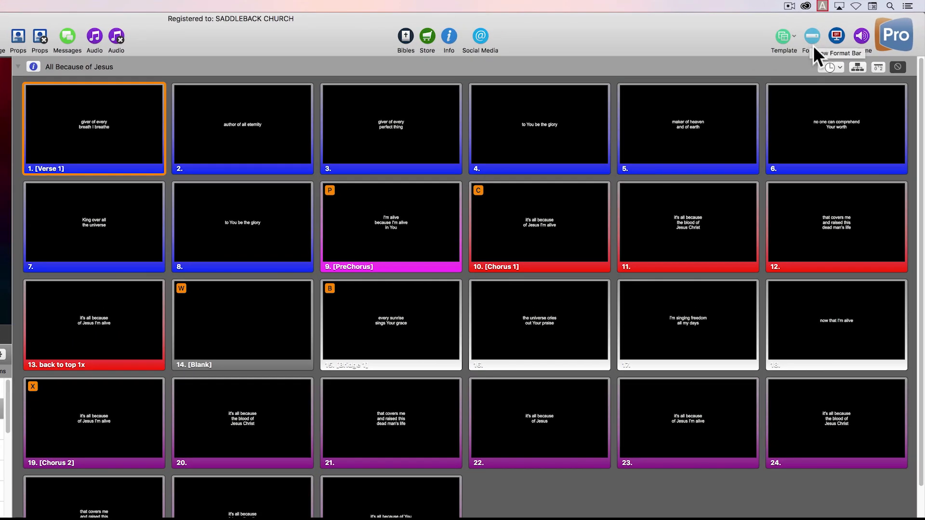
# Show the format bar and change the font of the All Because of Jesus slides to Arial Black.
pyautogui.click(812, 34)
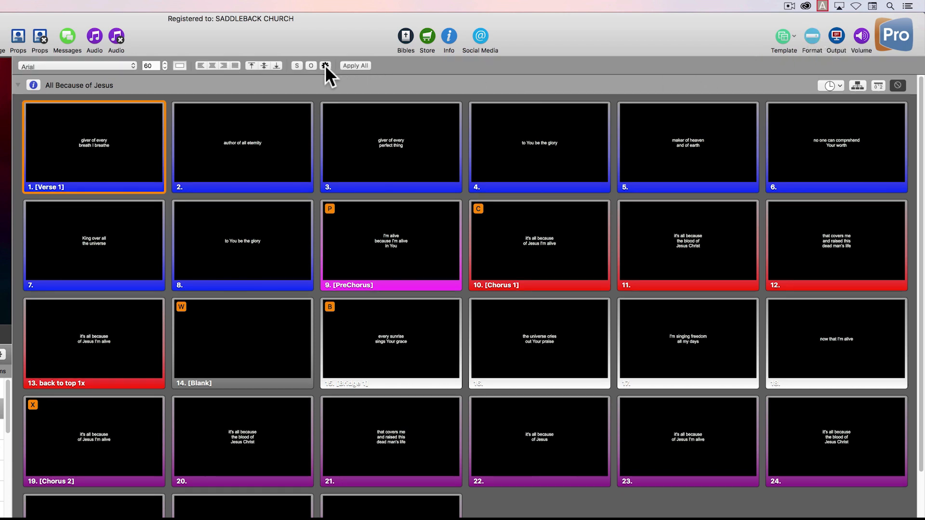
pyautogui.click(121, 62)
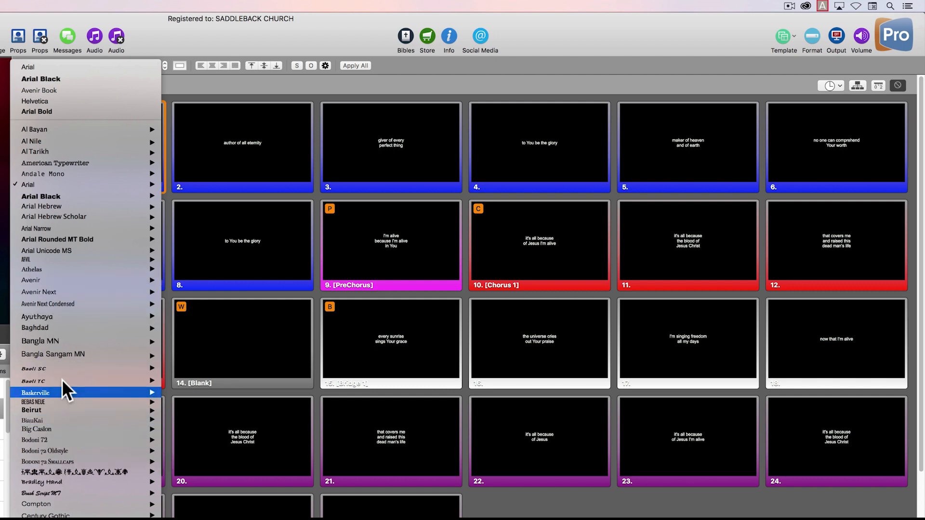
pyautogui.moveTo(59, 198)
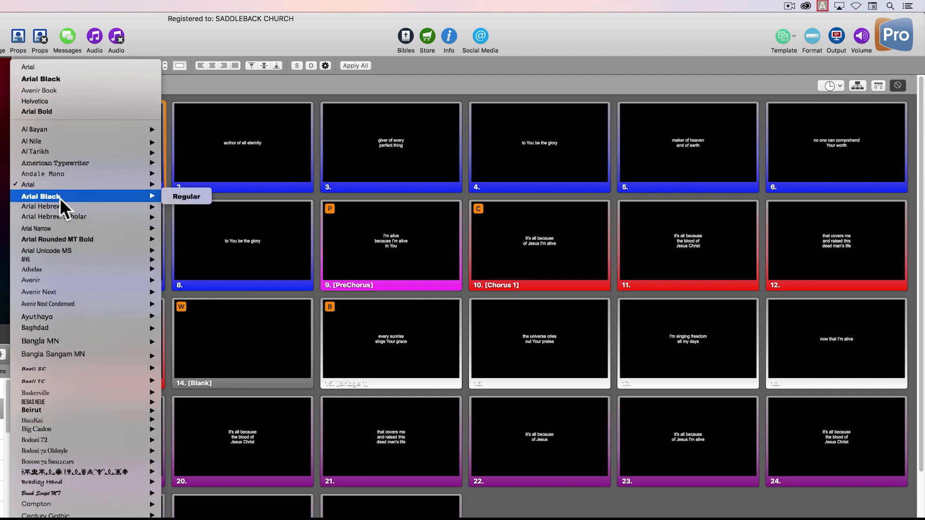
pyautogui.click(71, 79)
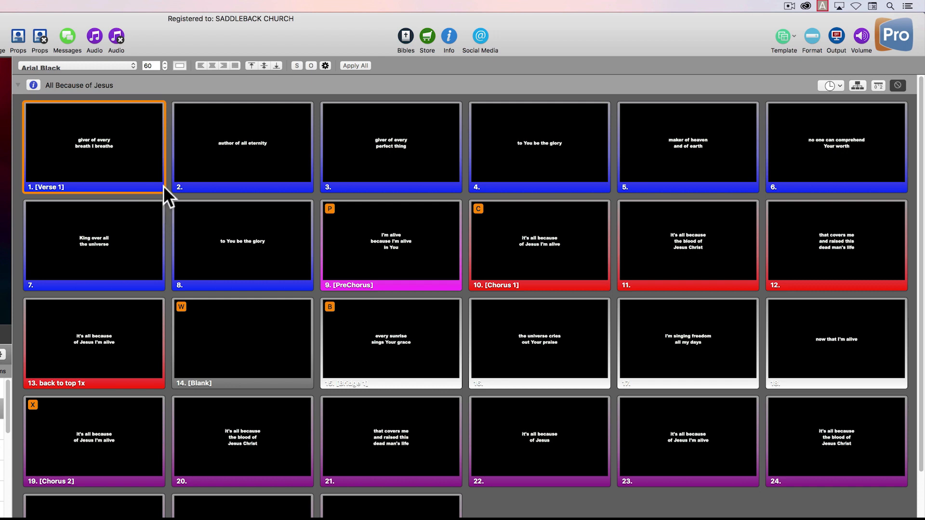
# Set the lyric text size to 120 and send the first Verse 1 slide to the output again.
pyautogui.doubleClick(149, 66)
pyautogui.write('120')
pyautogui.press('Return')
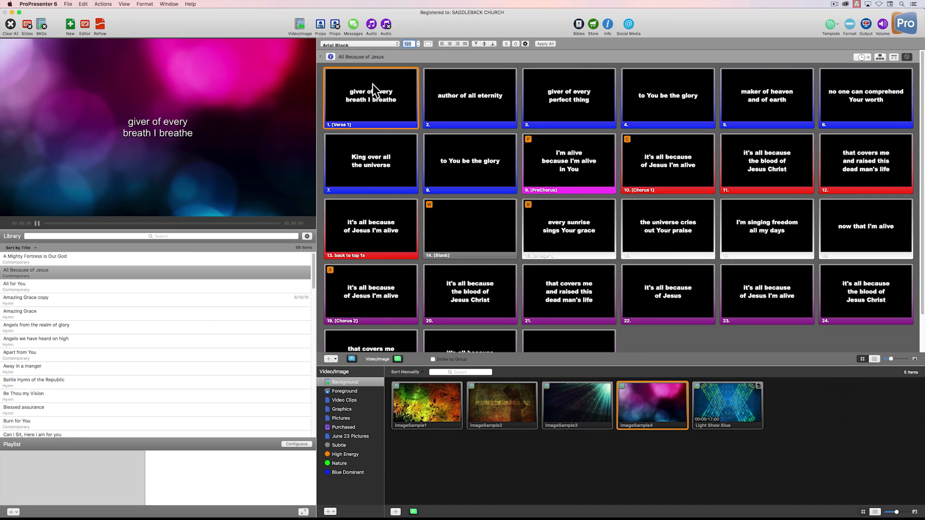
pyautogui.click(106, 136)
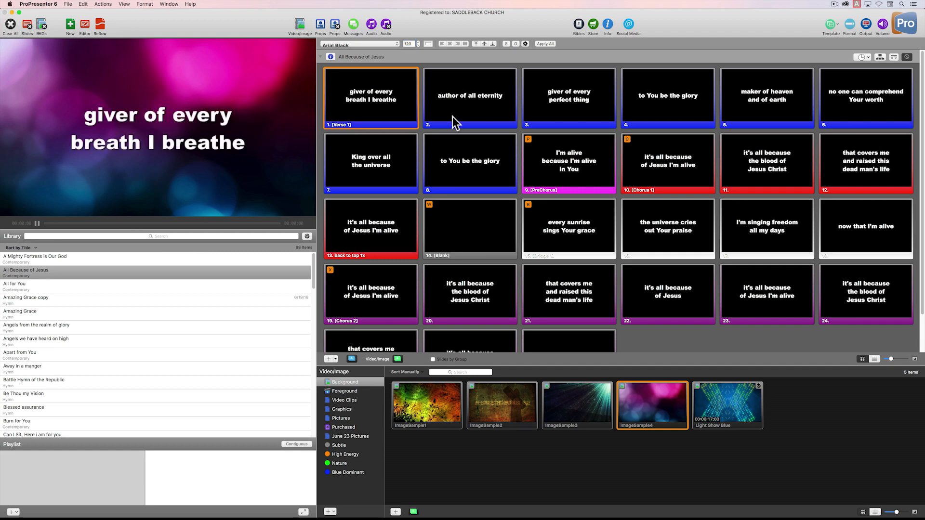
# Try a purple text colour, settle on Banana yellow for the lyrics, and resend the first Verse 1 slide to the output.
pyautogui.click(429, 44)
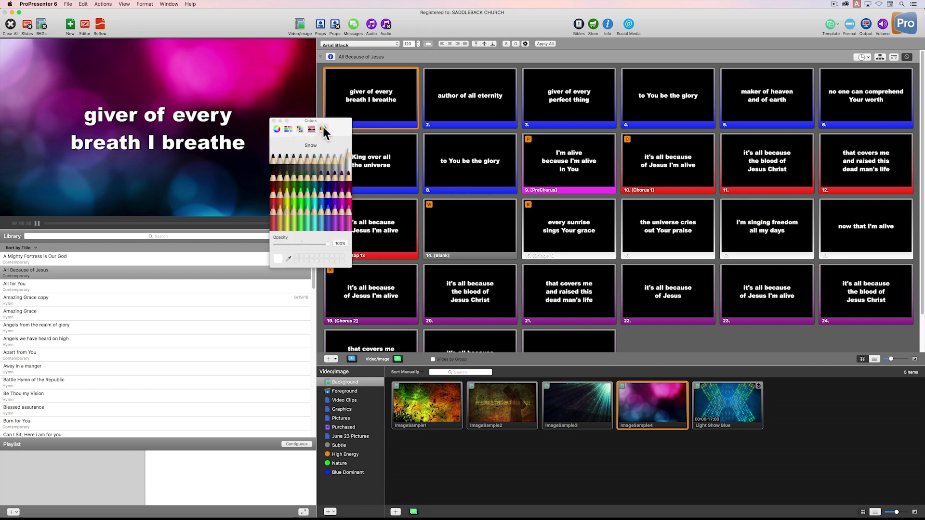
pyautogui.click(335, 194)
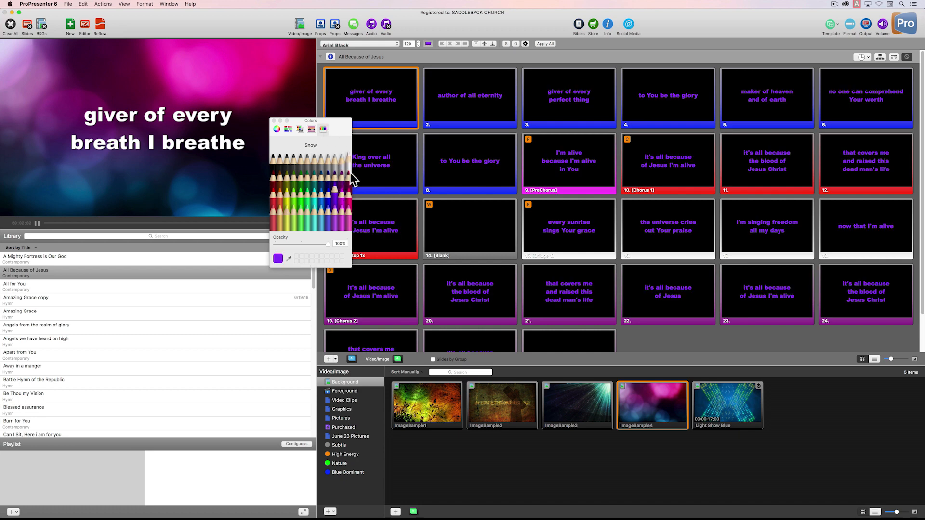
pyautogui.click(286, 210)
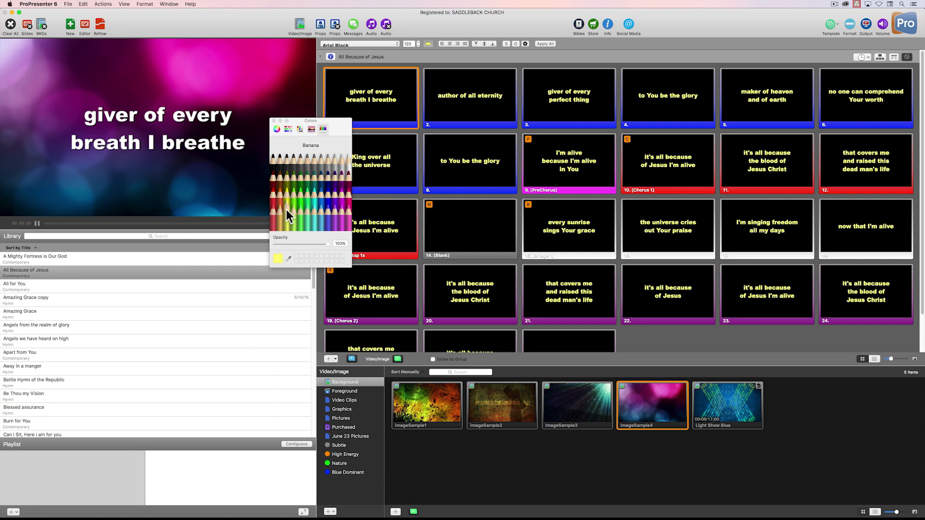
pyautogui.click(273, 120)
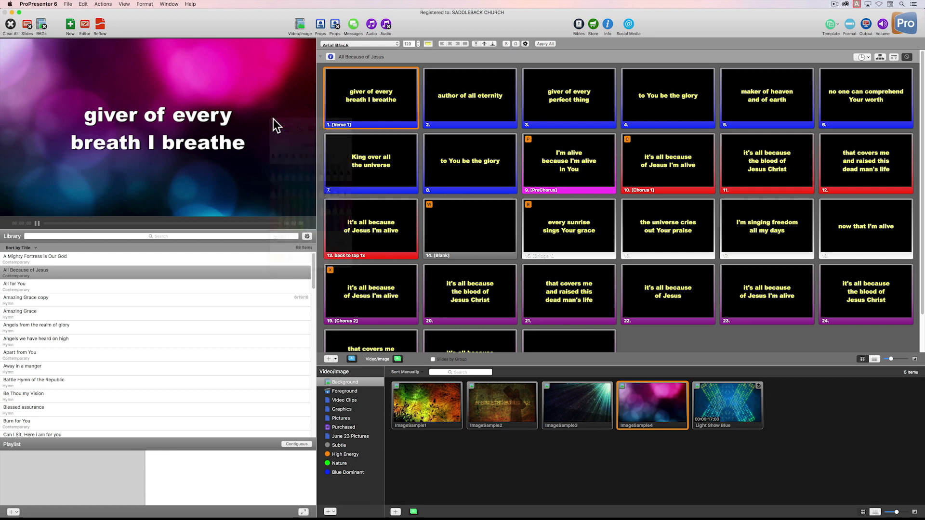
pyautogui.click(377, 90)
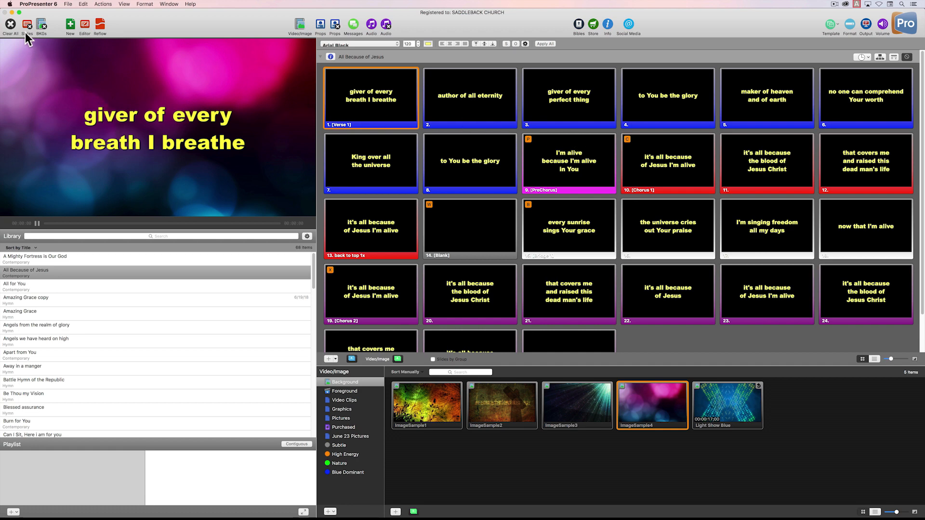
# Clear everything from the output and open the test patterns window, placing it beside the preview.
pyautogui.click(10, 25)
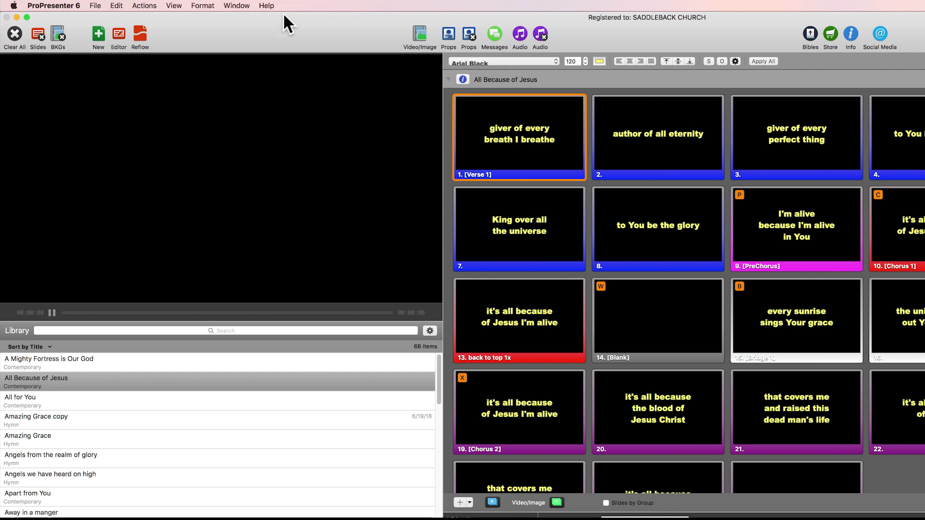
pyautogui.click(174, 6)
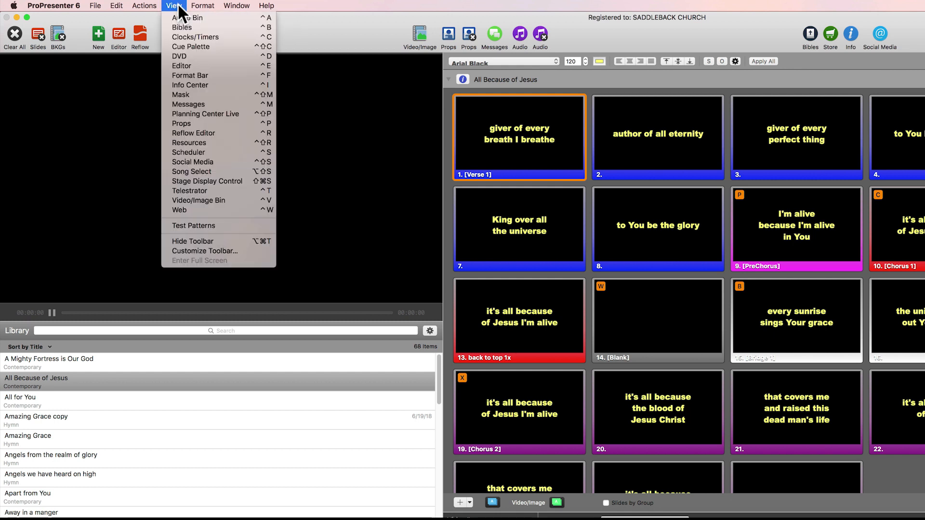
pyautogui.click(227, 224)
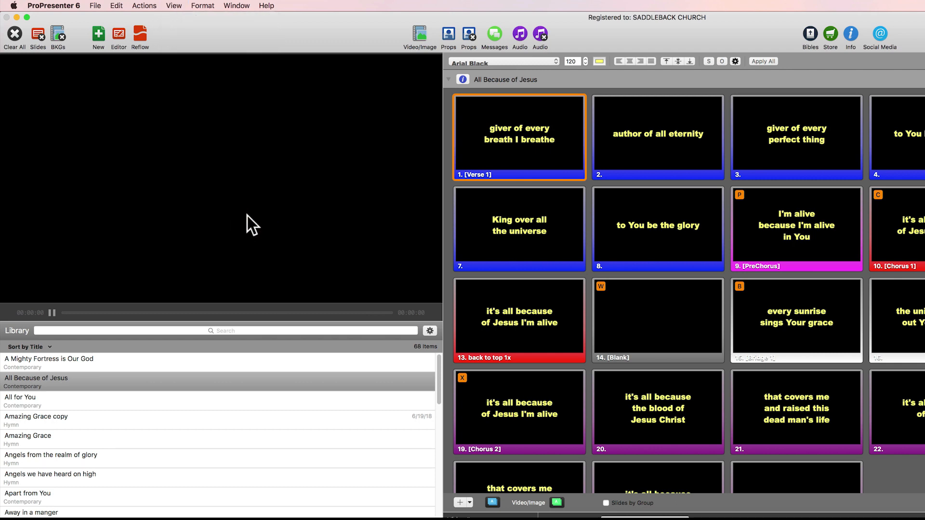
pyautogui.moveTo(580, 78); pyautogui.dragTo(518, 86)
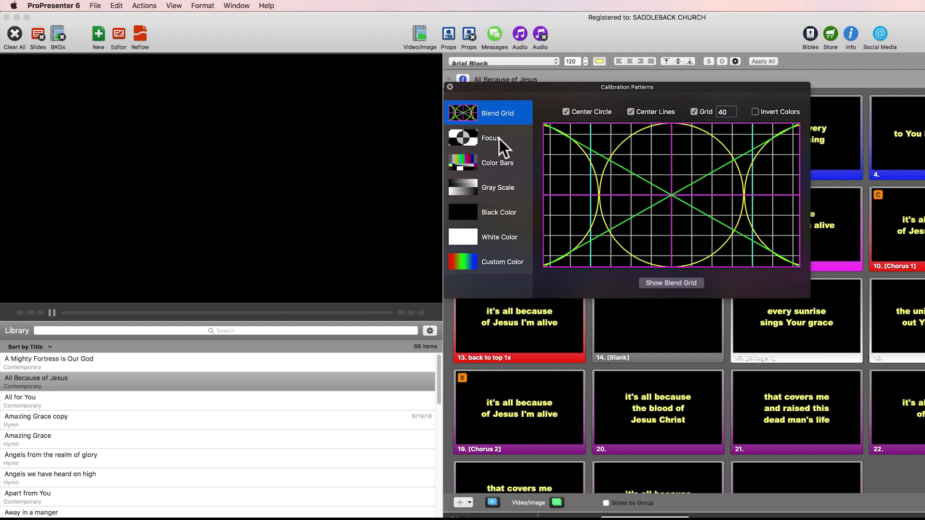
# Show the Focus calibration pattern on the output, followed by the Color Bars pattern.
pyautogui.click(474, 137)
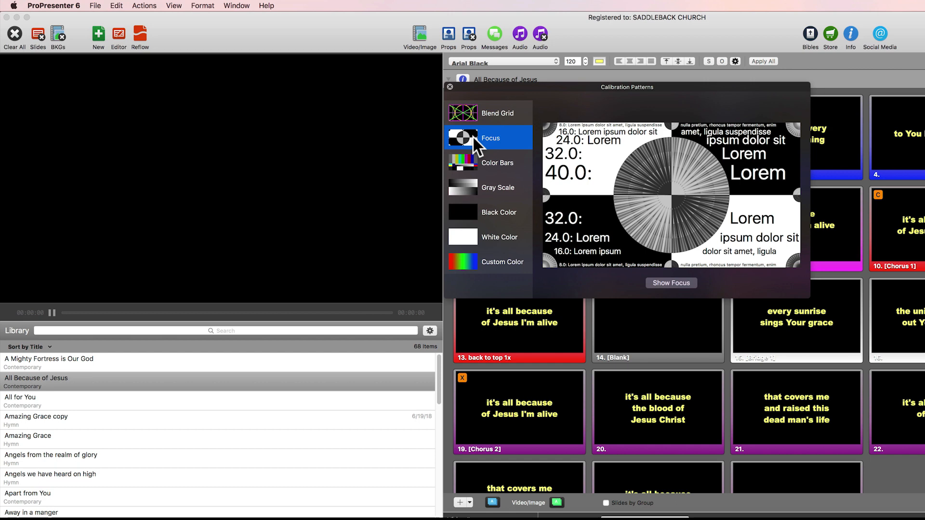
pyautogui.click(683, 282)
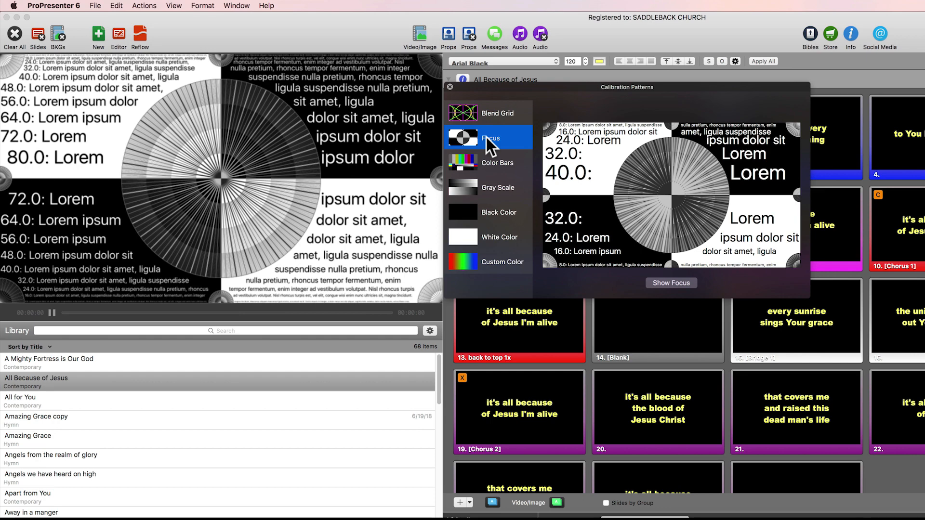
pyautogui.click(501, 161)
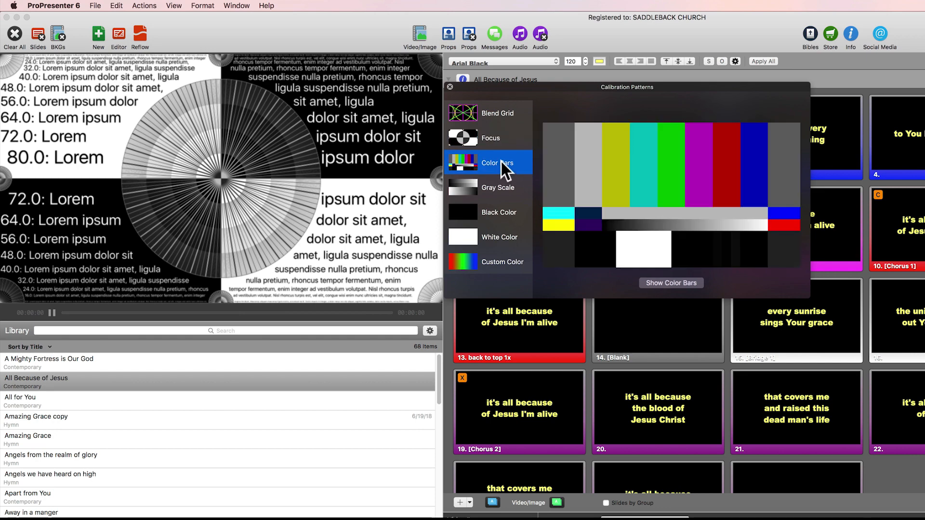
pyautogui.click(687, 282)
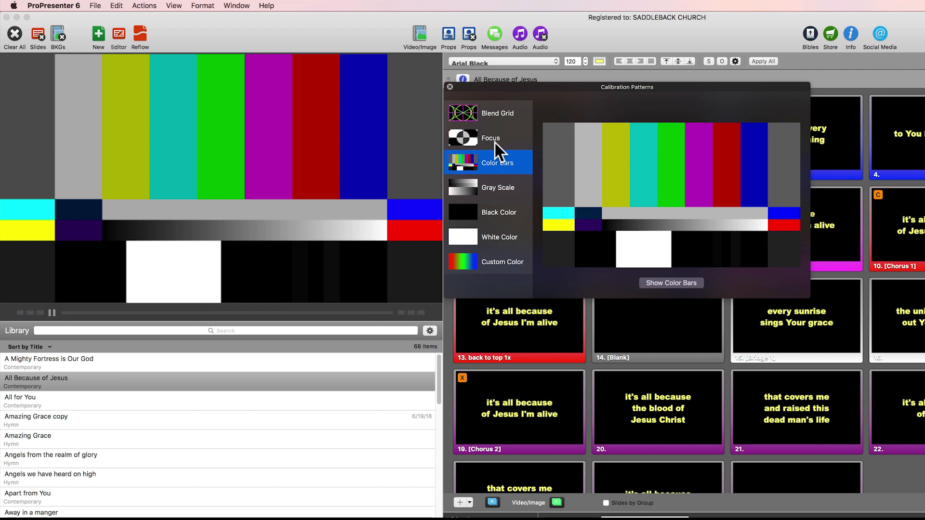
# Show the Gray Scale pattern on the output, followed by the Blend Grid pattern.
pyautogui.click(505, 186)
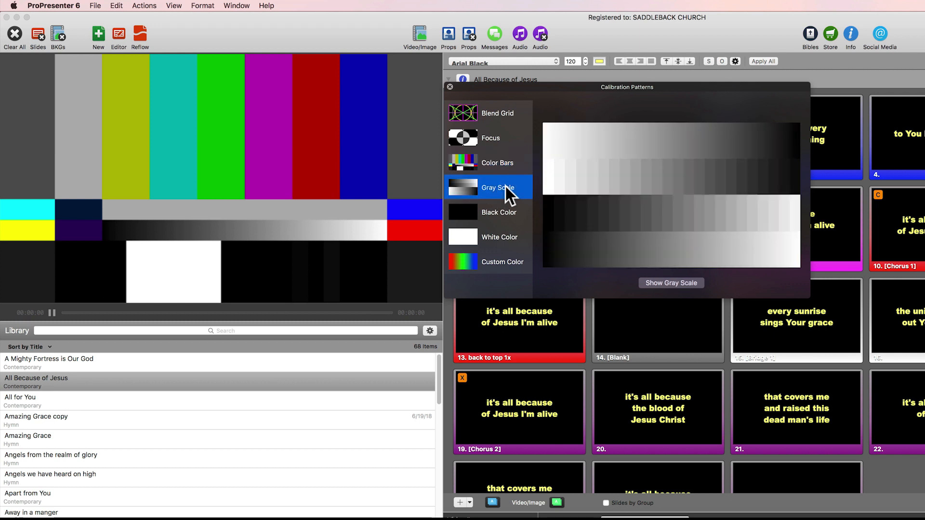
pyautogui.click(679, 283)
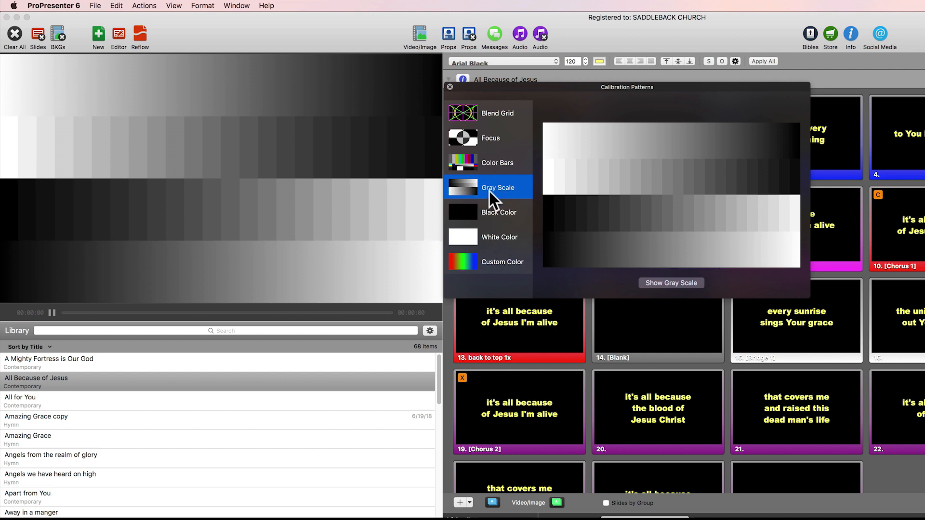
pyautogui.click(496, 111)
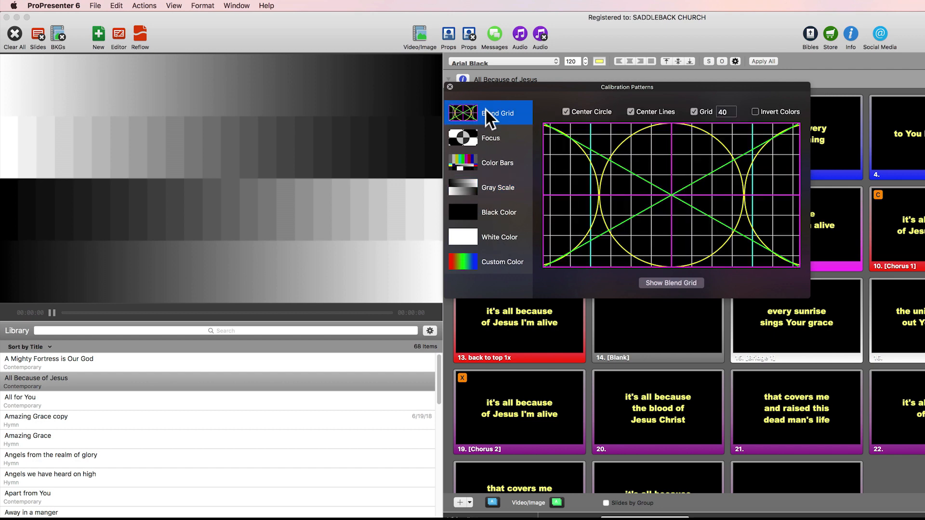
pyautogui.click(680, 283)
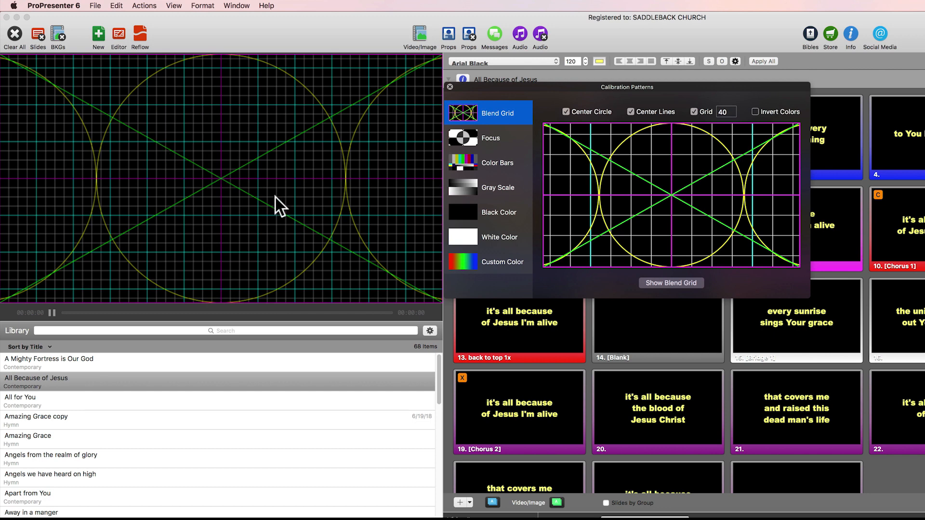
# Close the calibration patterns window and clear the test pattern from the output.
pyautogui.click(449, 85)
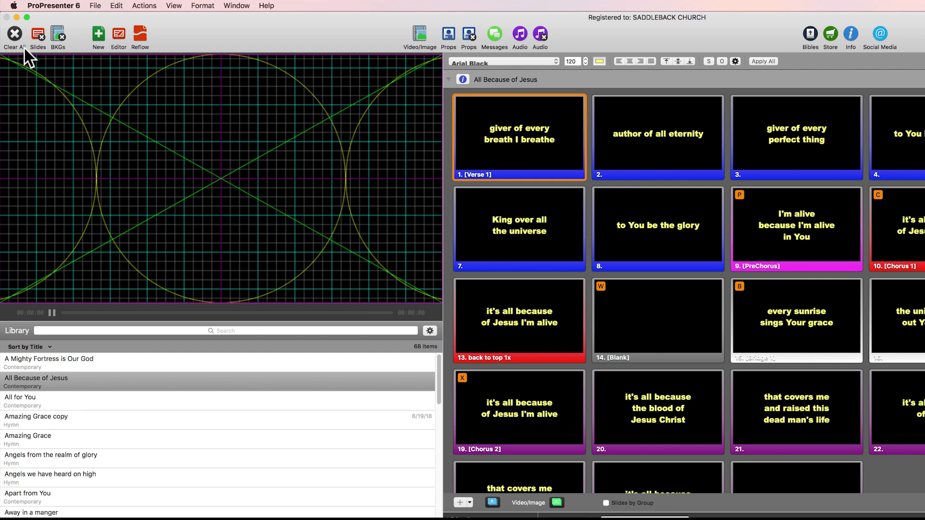
pyautogui.click(14, 35)
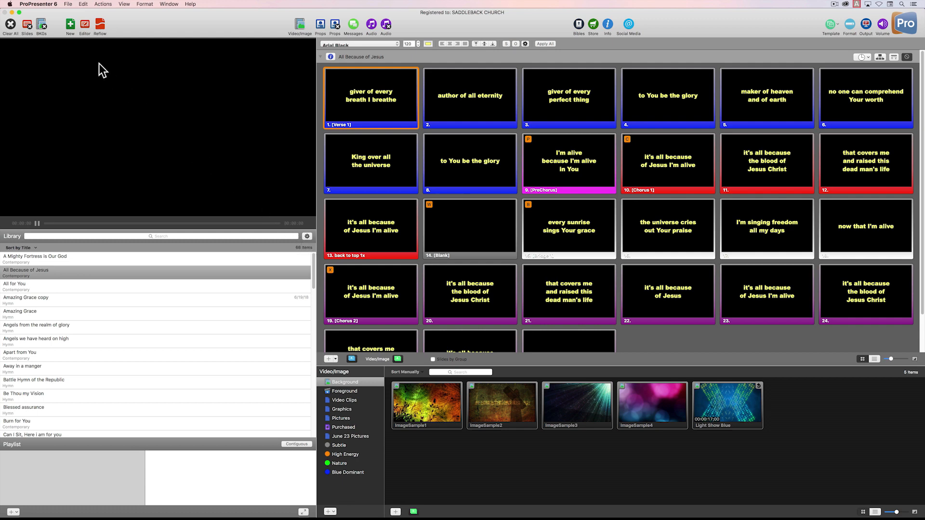
# Create a new presentation named Pictures and cut its blank first slide.
pyautogui.click(70, 25)
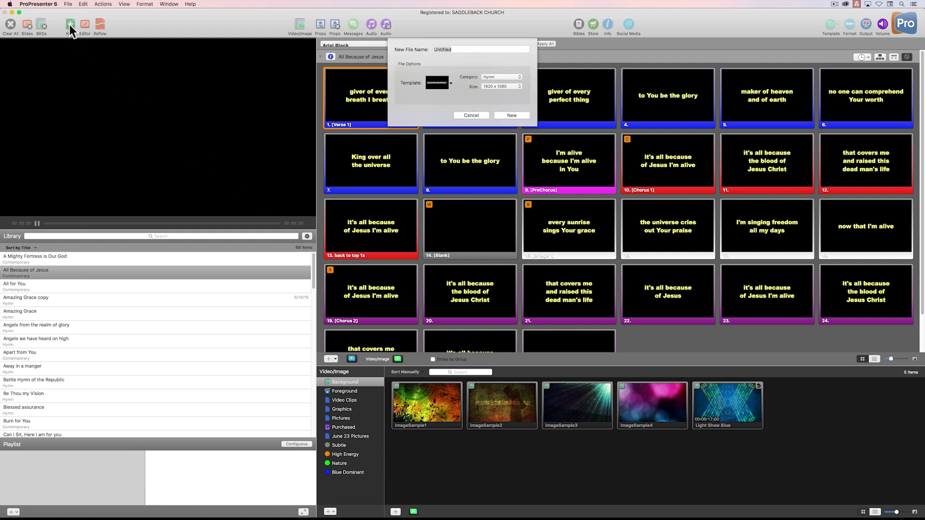
pyautogui.click(459, 49)
pyautogui.moveTo(459, 49); pyautogui.dragTo(415, 46)
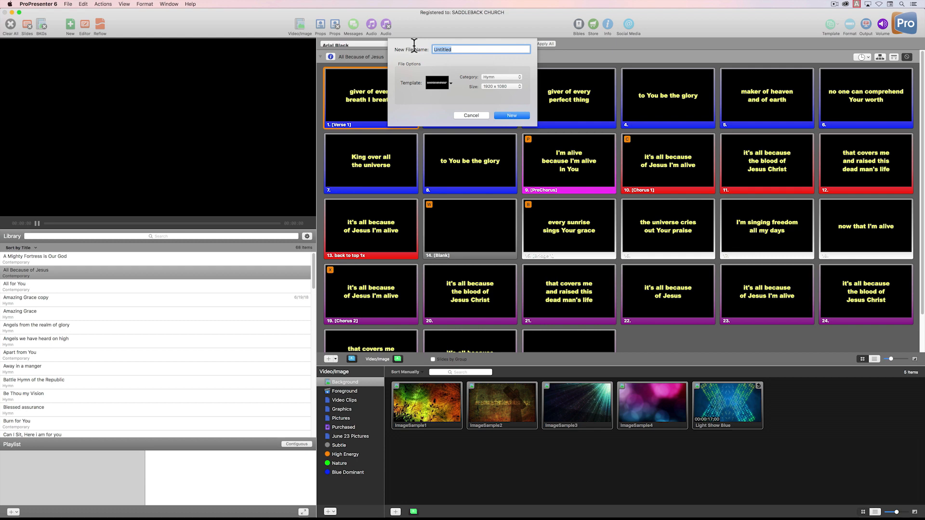
pyautogui.write('Pictures')
pyautogui.click(518, 114)
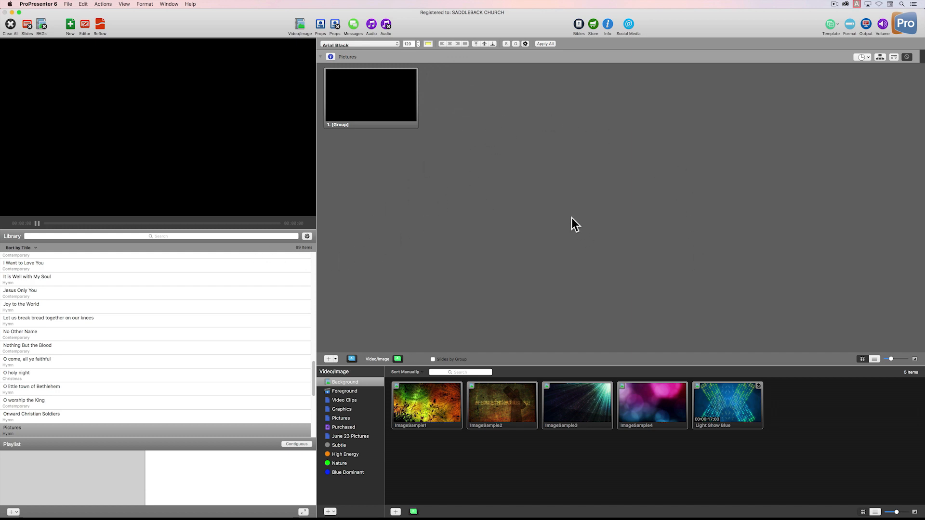
pyautogui.rightClick(374, 101)
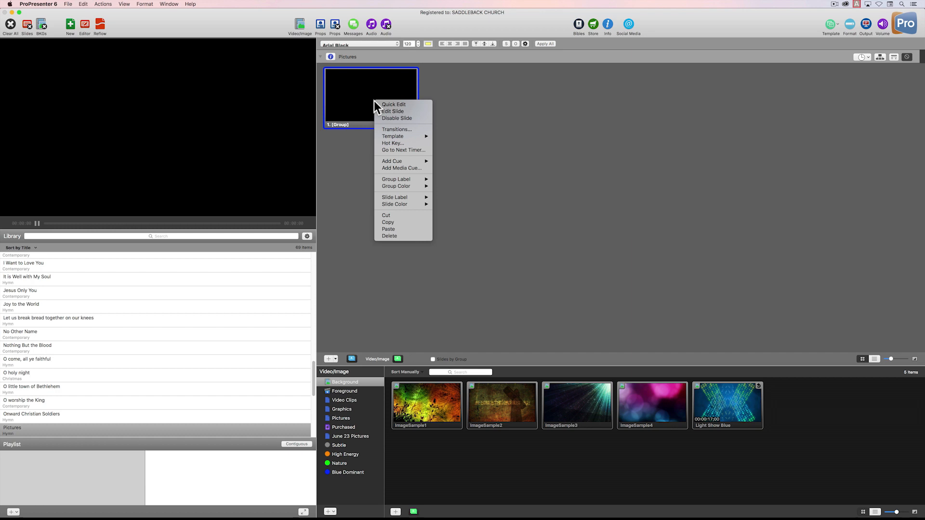
pyautogui.click(418, 216)
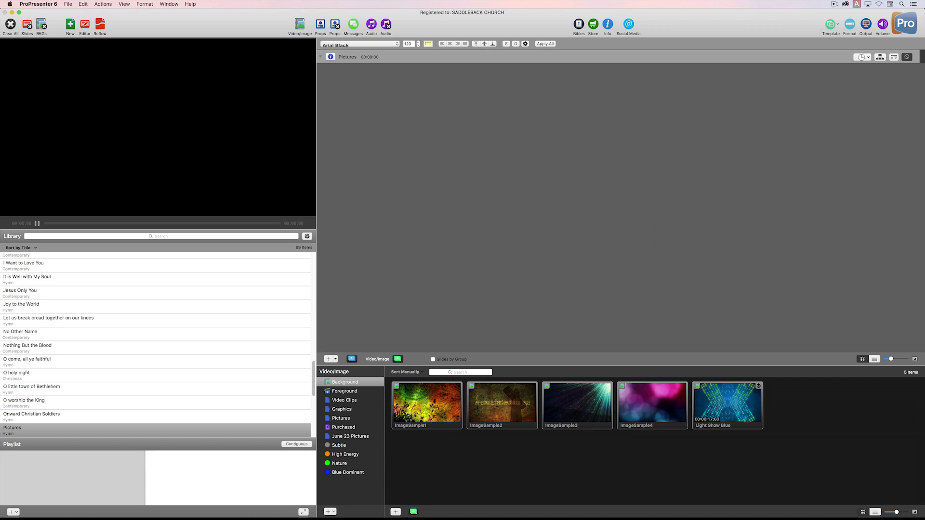
# Add the nine photos IMG_0025.jpg to IMG_0431.jpg from the Training Media Photos folder to the Pictures presentation as slides.
pyautogui.moveTo(924, 91); pyautogui.dragTo(182, 122)
pyautogui.click(229, 176)
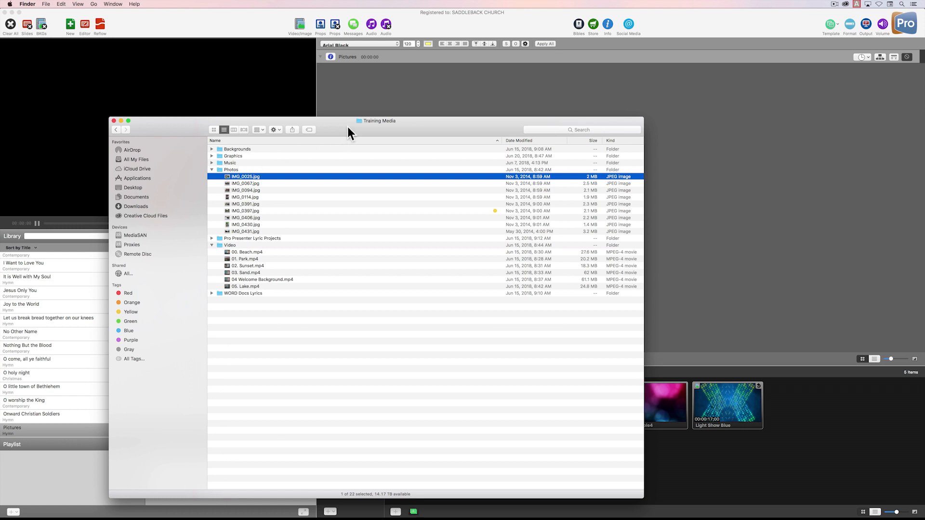
pyautogui.moveTo(348, 126); pyautogui.dragTo(286, 132)
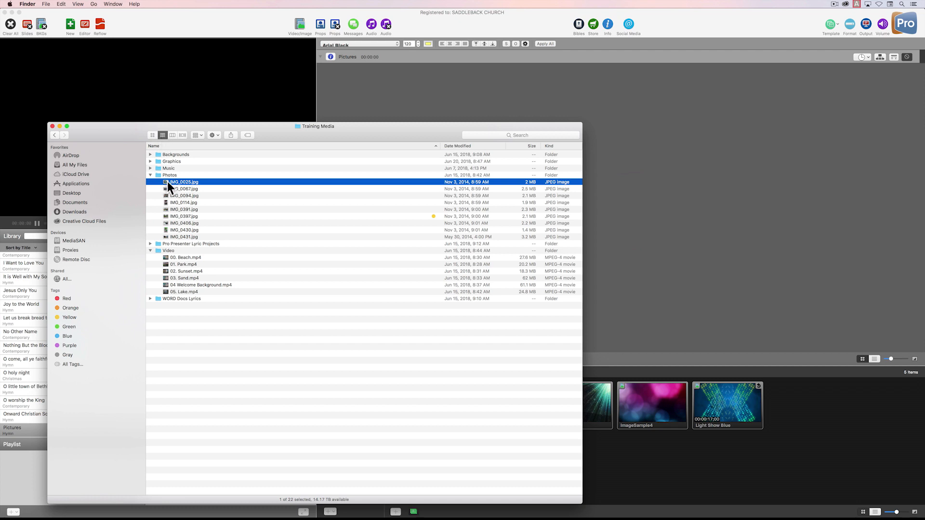
pyautogui.keyDown('shift'); pyautogui.click(176, 237); pyautogui.keyUp('shift')
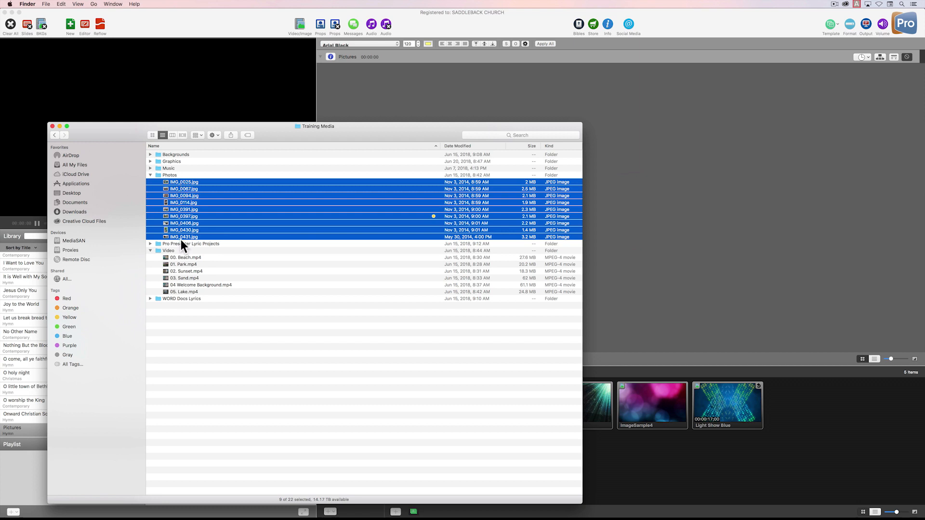
pyautogui.moveTo(162, 180); pyautogui.dragTo(652, 121)
# Add the six clips from 00. Beach.mp4 to 05. Lake.mp4 in the Video folder to the Pictures presentation.
pyautogui.moveTo(402, 131); pyautogui.dragTo(442, 217)
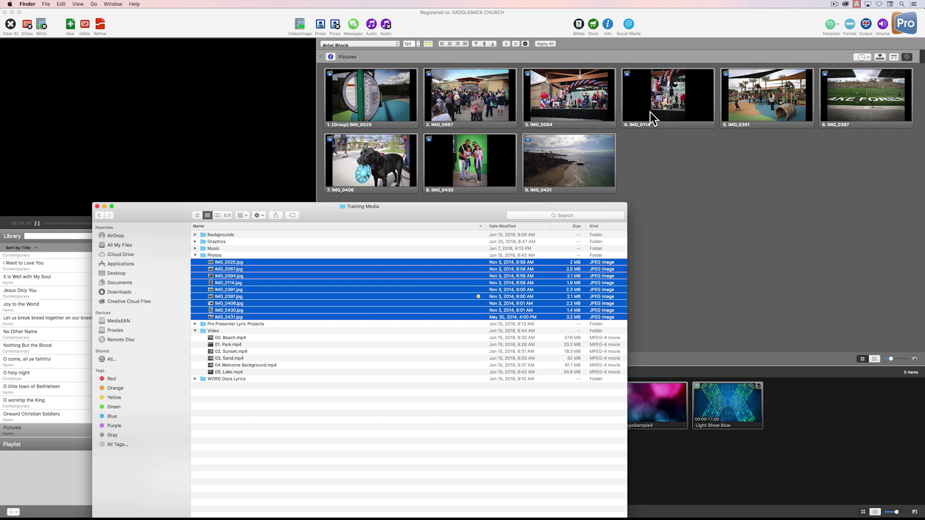
pyautogui.click(224, 337)
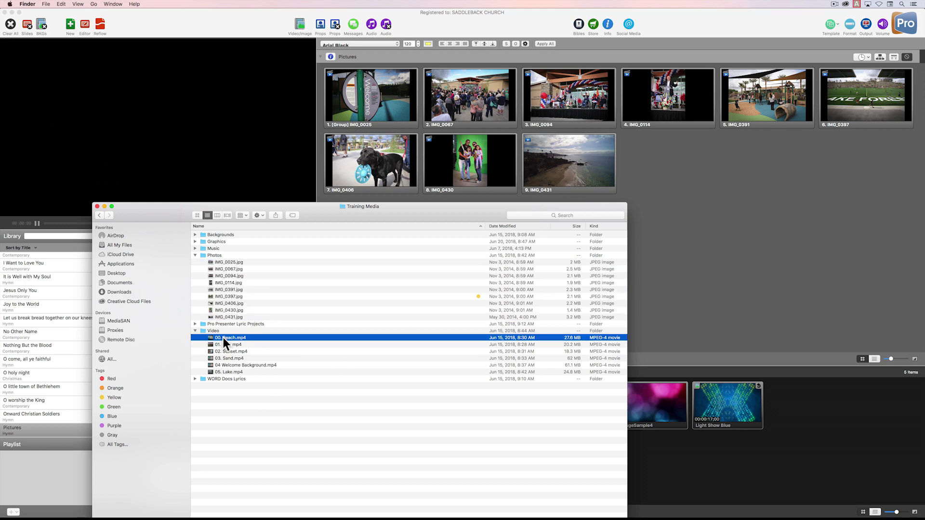
pyautogui.keyDown('shift'); pyautogui.click(213, 371); pyautogui.keyUp('shift')
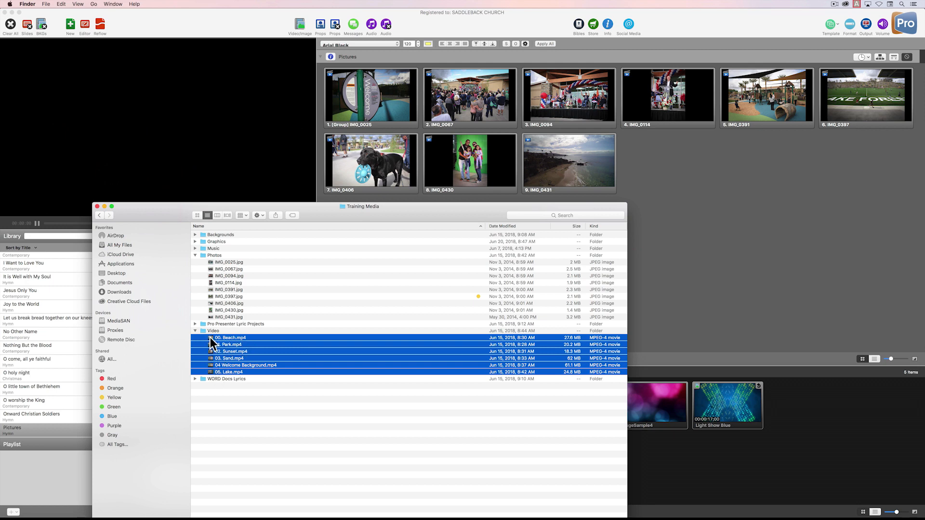
pyautogui.moveTo(210, 337); pyautogui.dragTo(740, 224)
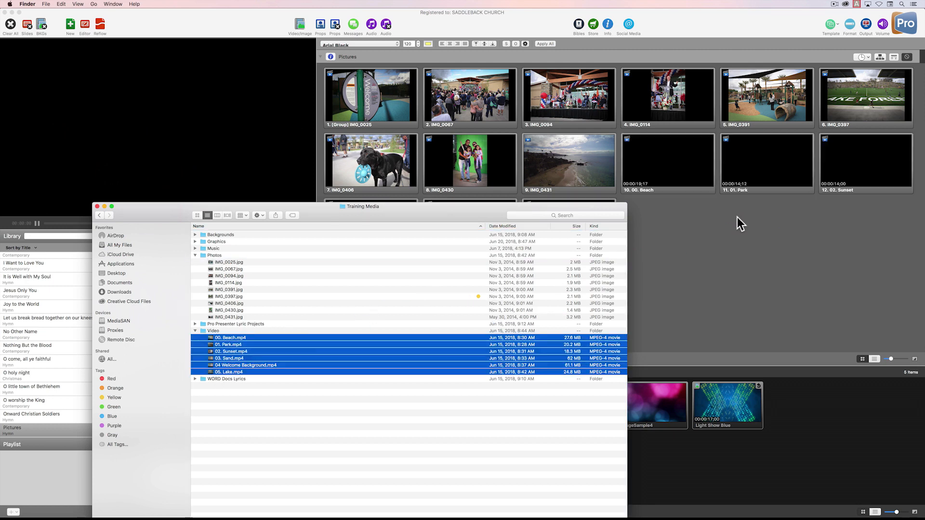
# Return to ProPresenter and show the IMG_0025 slide on the output, followed by the 05. Lake video slide.
pyautogui.moveTo(138, 210); pyautogui.dragTo(924, 231)
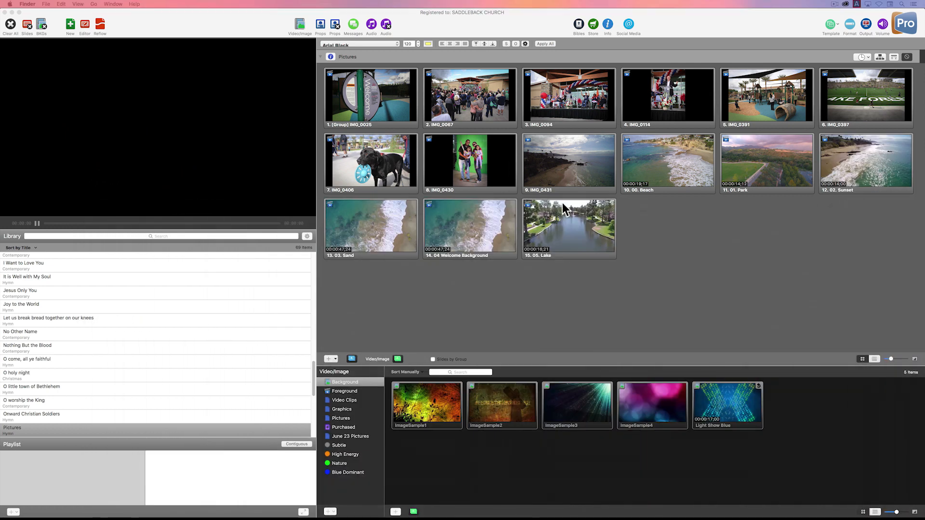
pyautogui.click(373, 92)
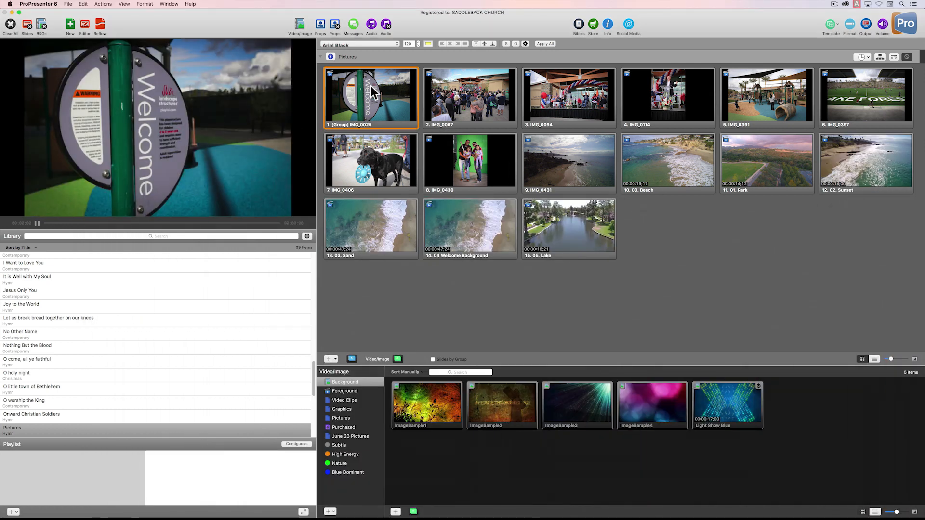
pyautogui.click(562, 211)
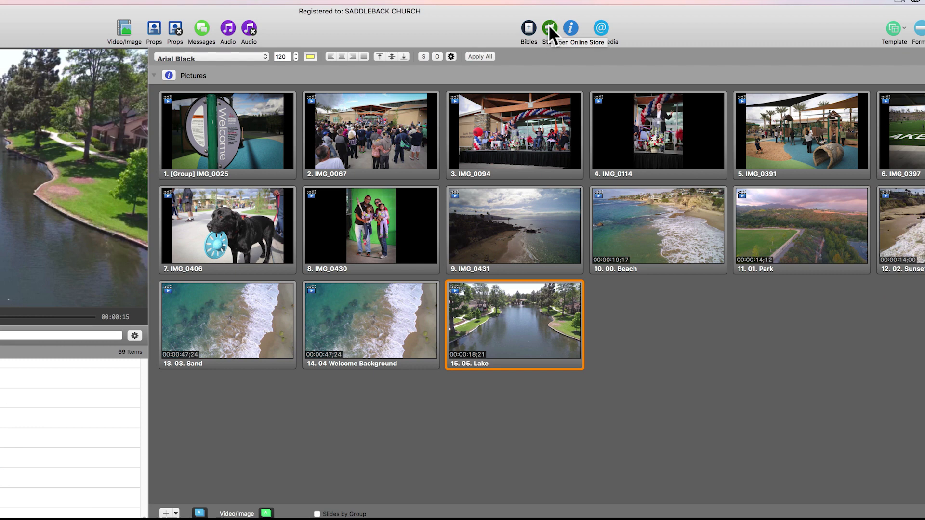
# Customize the toolbar so that the Store item comes before Bibles.
pyautogui.rightClick(666, 28)
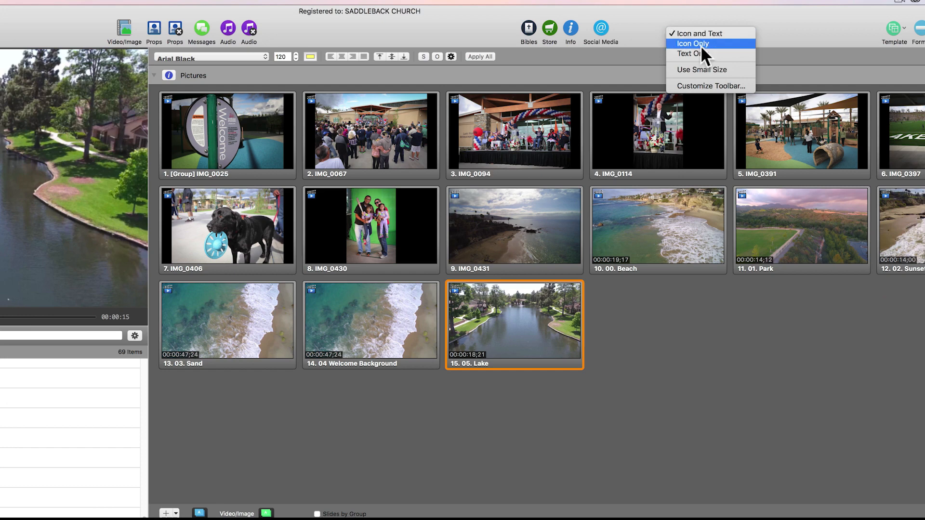
pyautogui.click(709, 83)
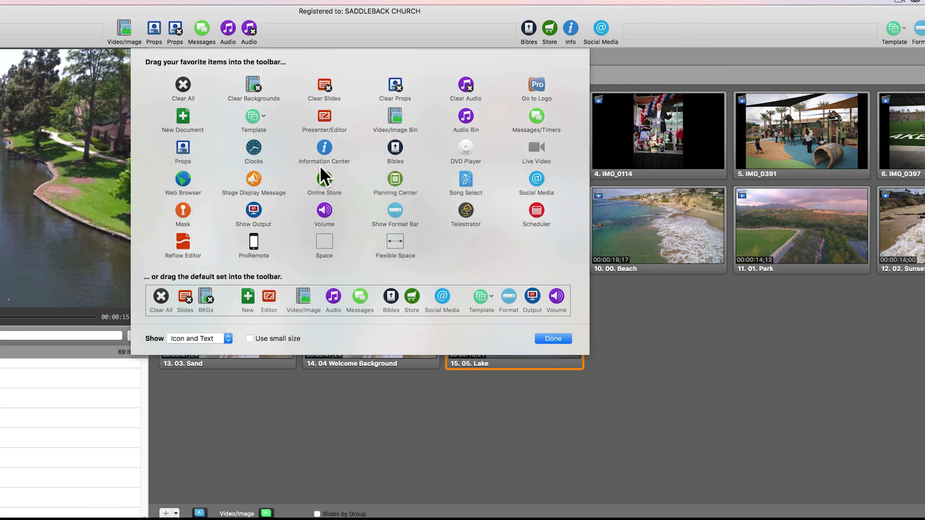
pyautogui.moveTo(481, 82); pyautogui.dragTo(531, 28)
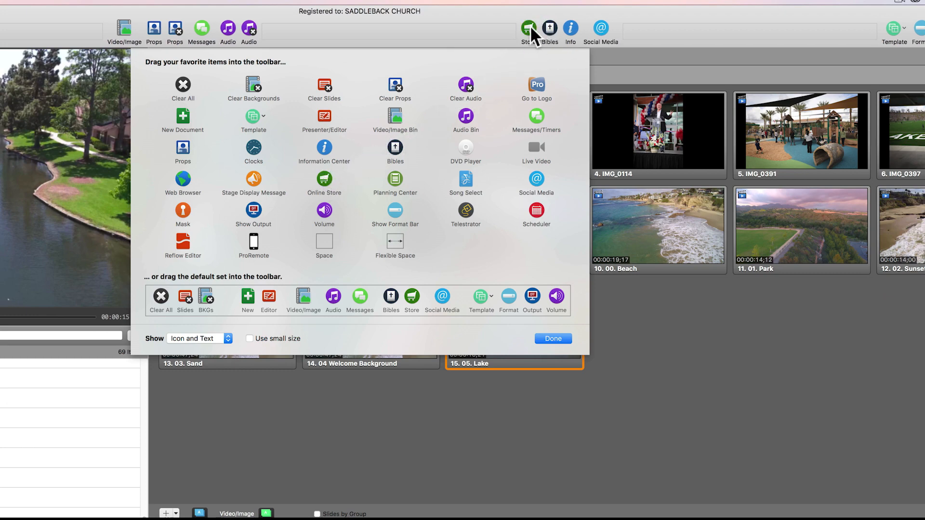
pyautogui.click(552, 338)
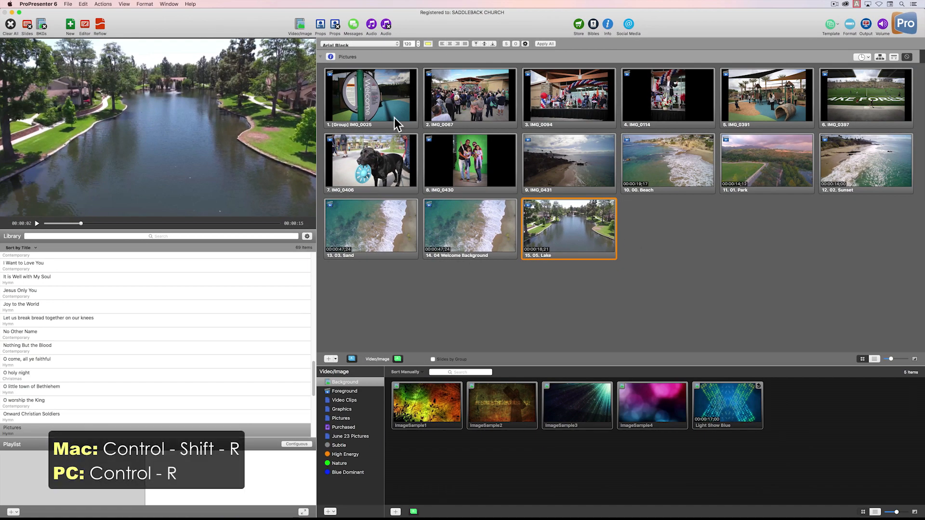
# Open the online media store and add all of the free ProPresenter Video Sampler packs to the cart.
pyautogui.hotkey('ctrl', 'shift', 'r')
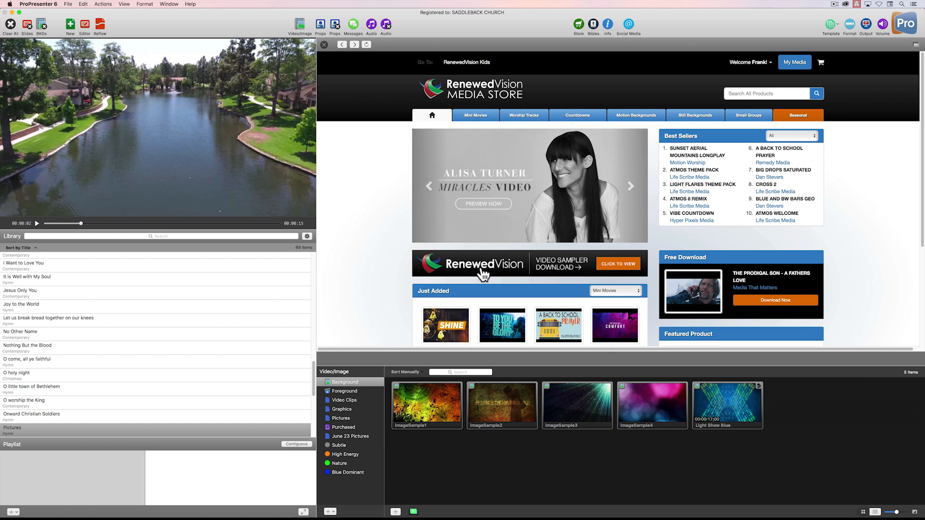
pyautogui.click(625, 265)
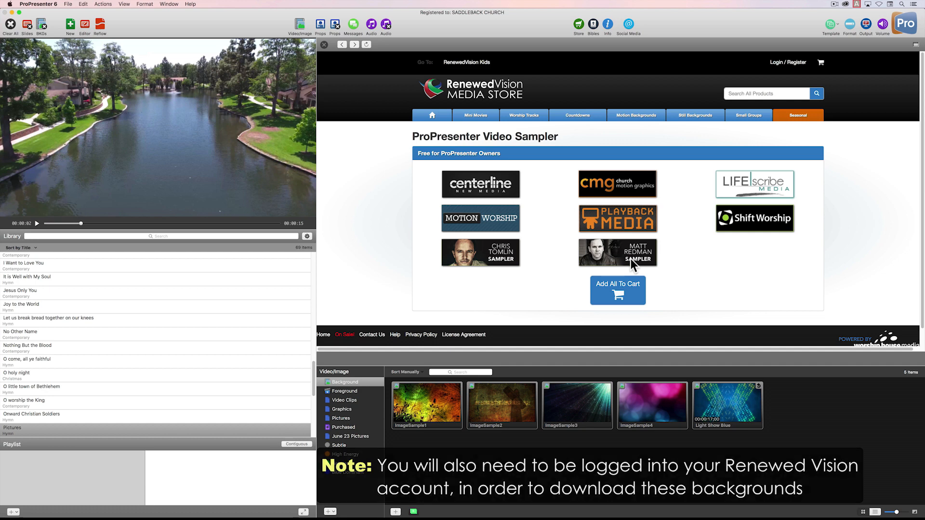
pyautogui.click(607, 300)
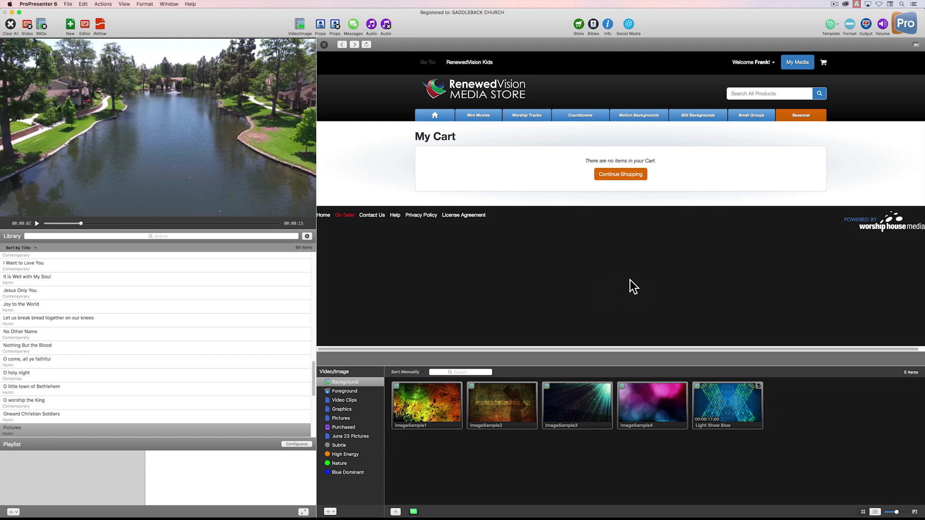
# Examine the My Media download list, from the sampler song tracks through the Centerline New Media and Church Motion Graphics backgrounds.
pyautogui.click(796, 63)
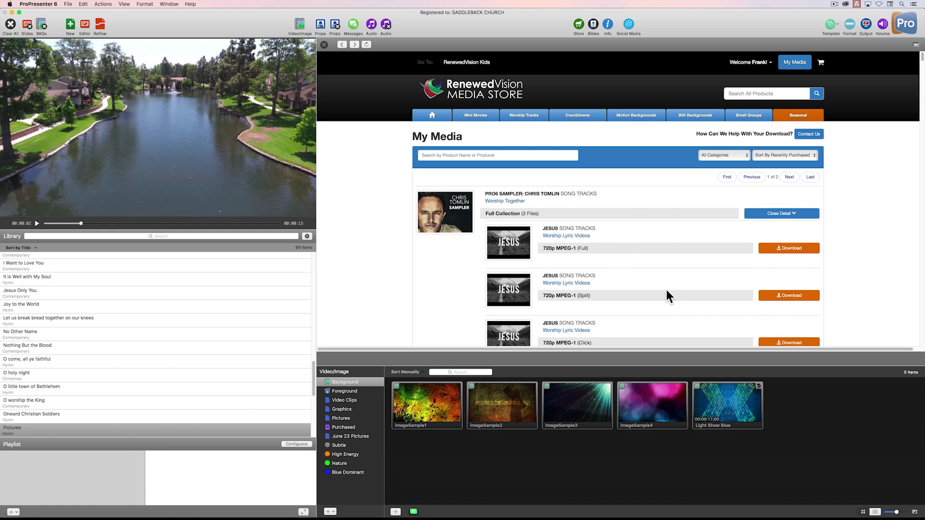
pyautogui.scroll(-5, 602, 292)
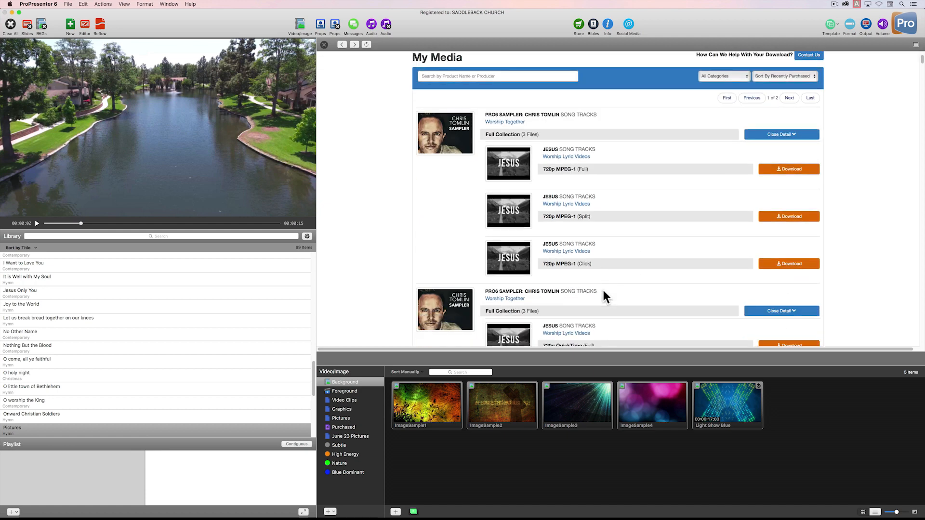
pyautogui.scroll(-10, 610, 290)
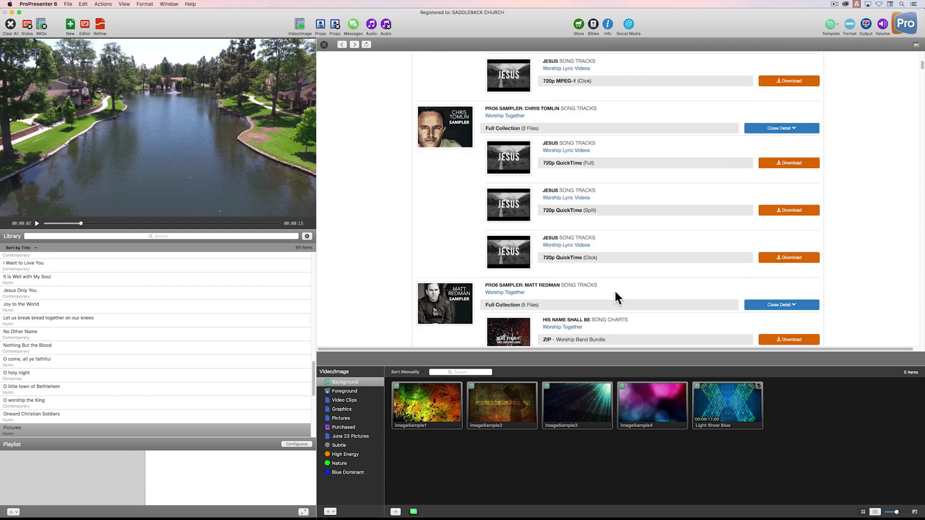
pyautogui.scroll(-8, 615, 289)
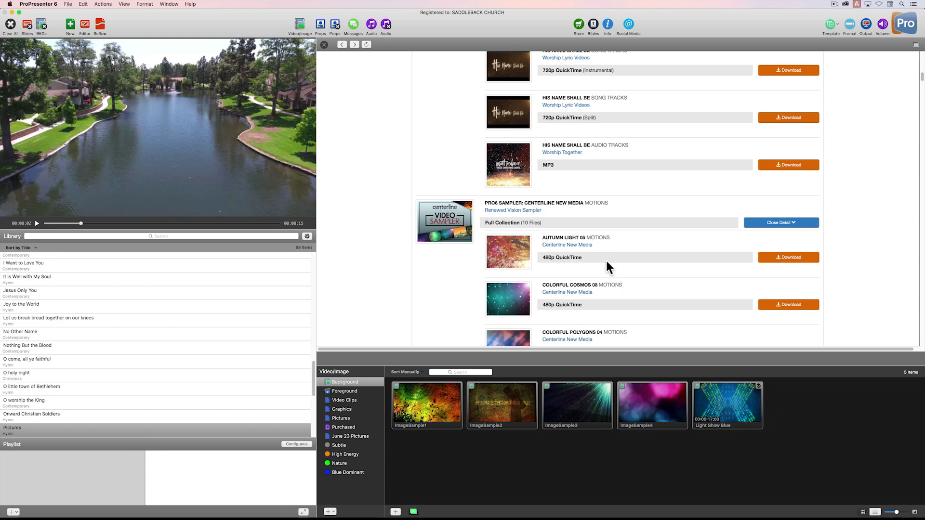
pyautogui.scroll(-10, 605, 259)
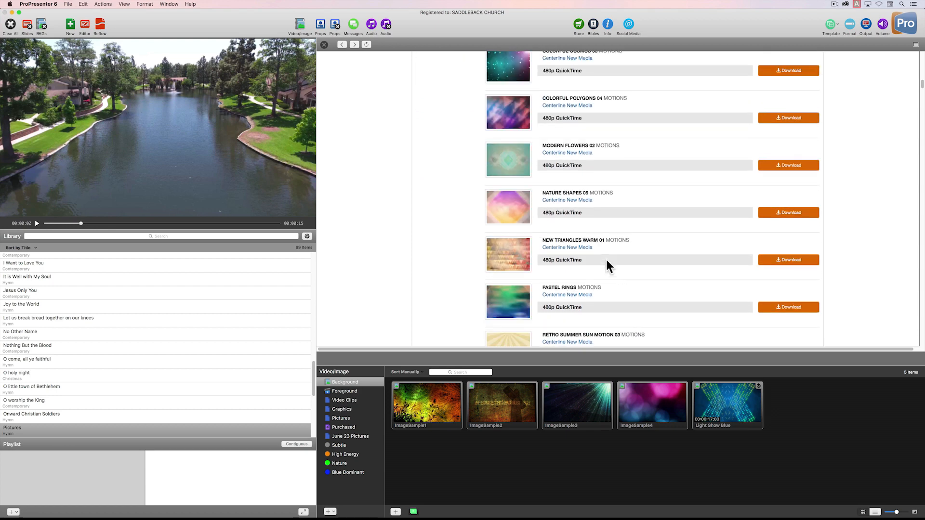
pyautogui.scroll(-10, 605, 259)
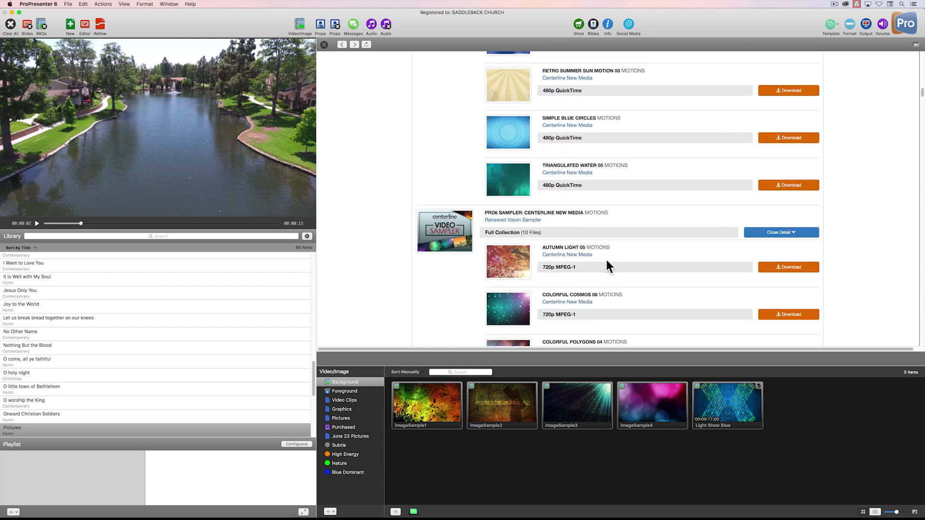
pyautogui.scroll(-3, 606, 258)
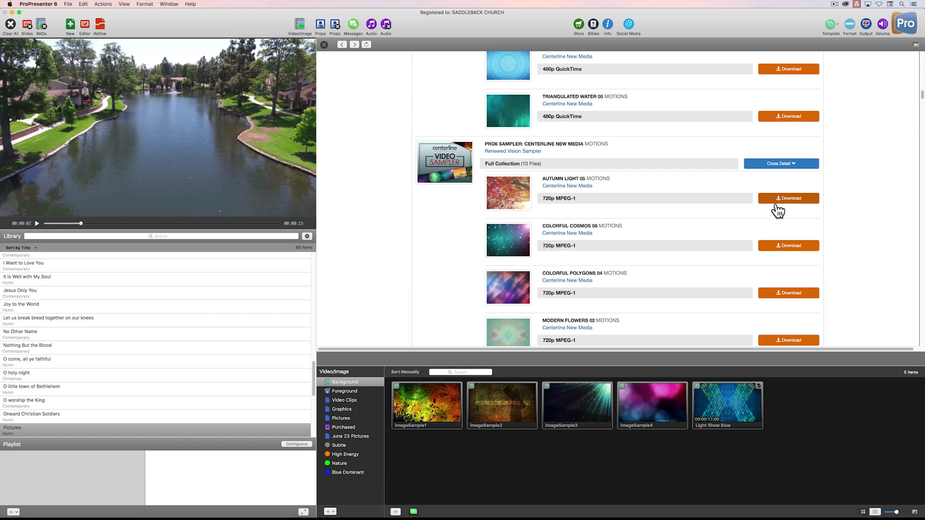
pyautogui.scroll(-6, 617, 248)
pyautogui.scroll(-9, 618, 250)
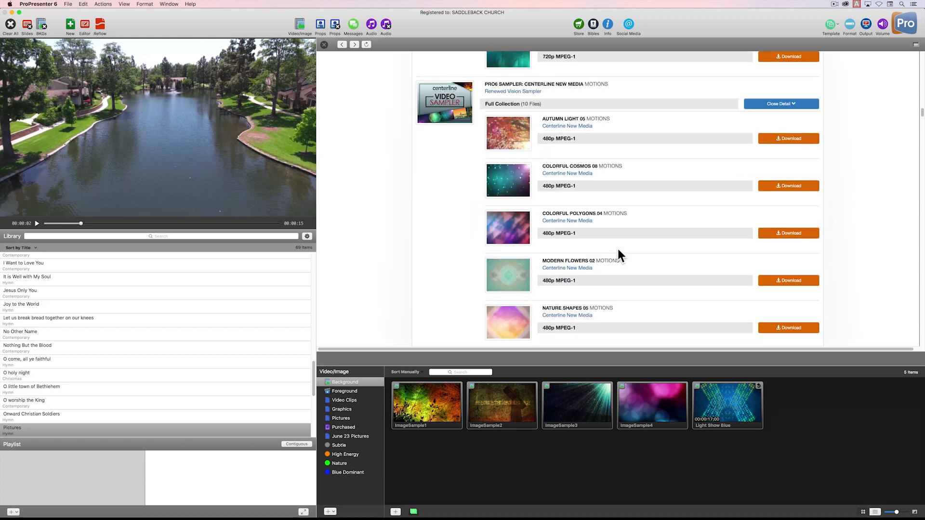
pyautogui.scroll(-2, 617, 249)
pyautogui.scroll(-3, 618, 250)
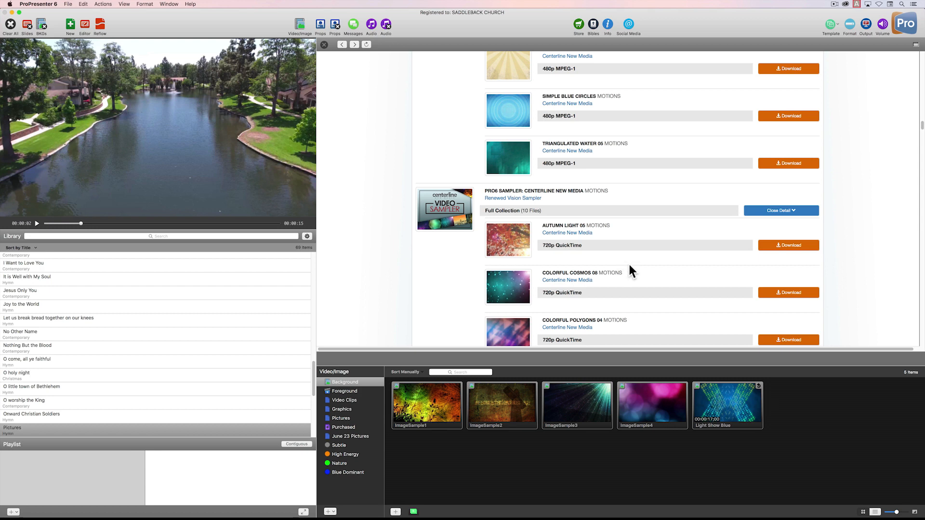
pyautogui.scroll(-8, 630, 264)
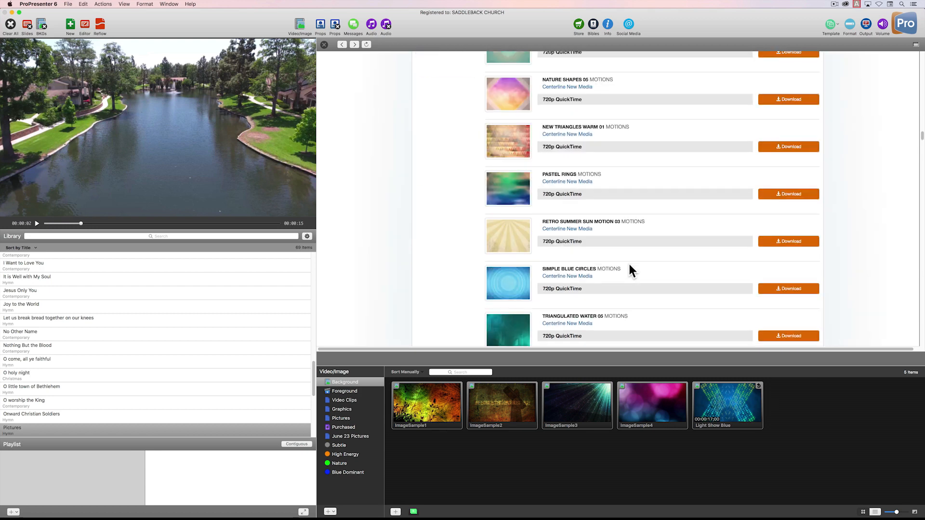
pyautogui.scroll(-3, 629, 264)
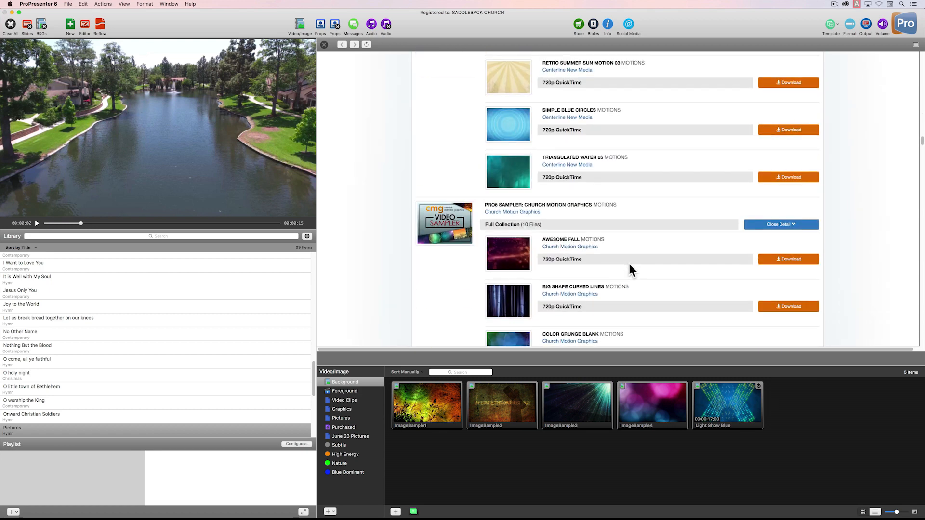
pyautogui.scroll(-5, 628, 264)
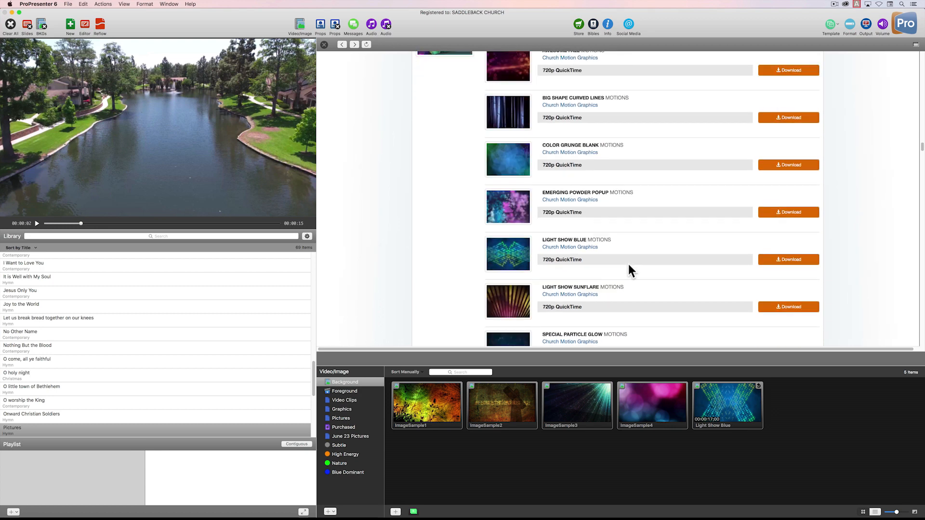
pyautogui.scroll(-3, 628, 264)
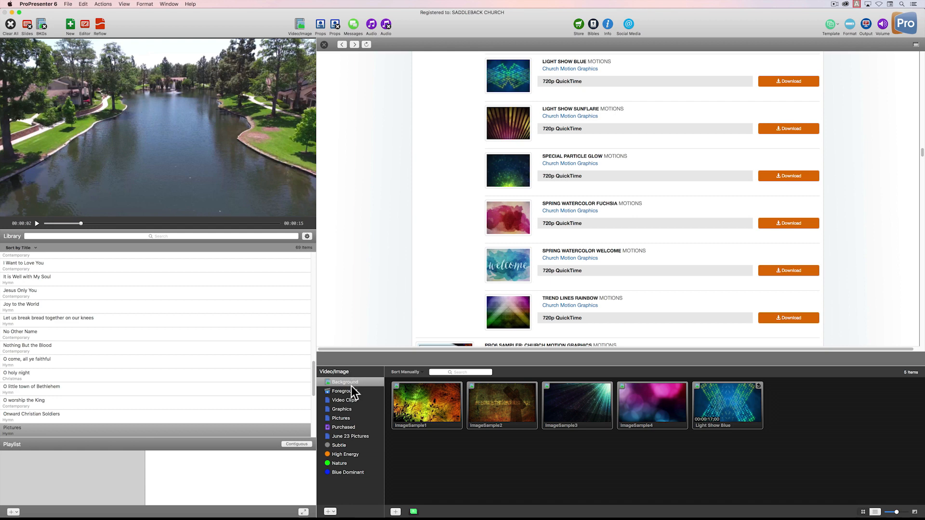
# View the Purchased and Background media bins, closing the online store in between.
pyautogui.click(346, 427)
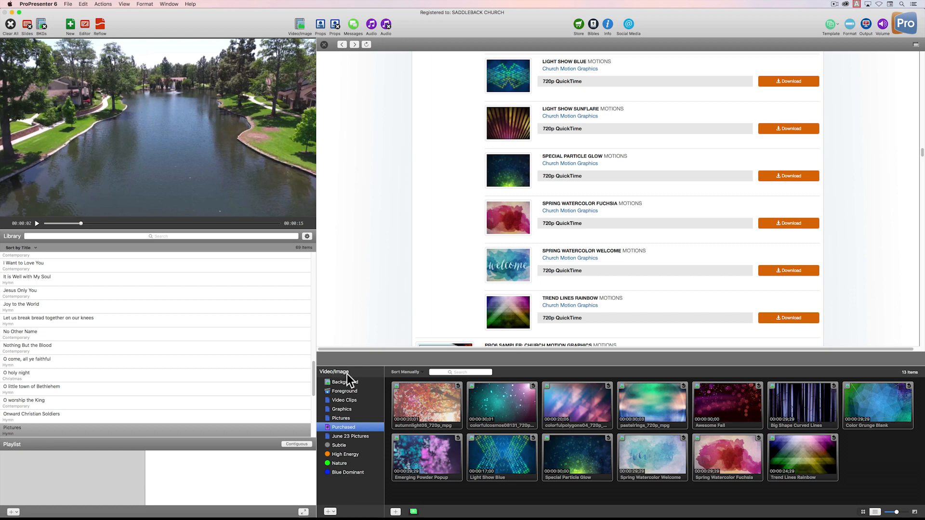
pyautogui.click(324, 45)
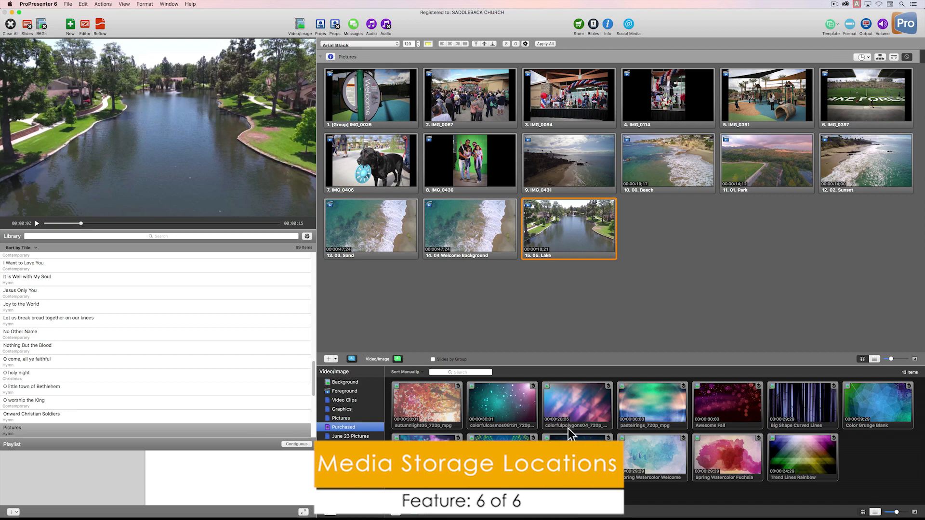
pyautogui.click(351, 383)
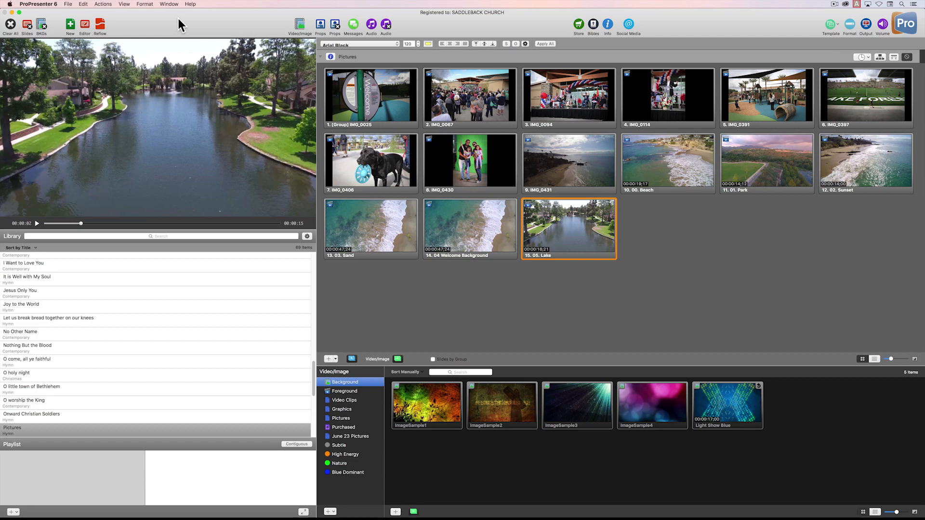
# Hide ProPresenter and open Macintosh HD in Finder at the Users > Shared > Renewed Vision Media folder.
pyautogui.press('super+h')
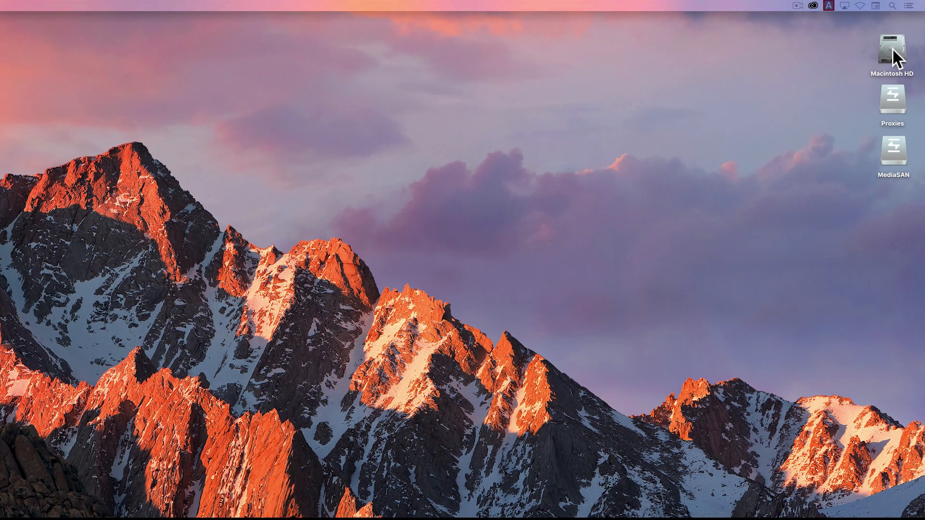
pyautogui.doubleClick(892, 48)
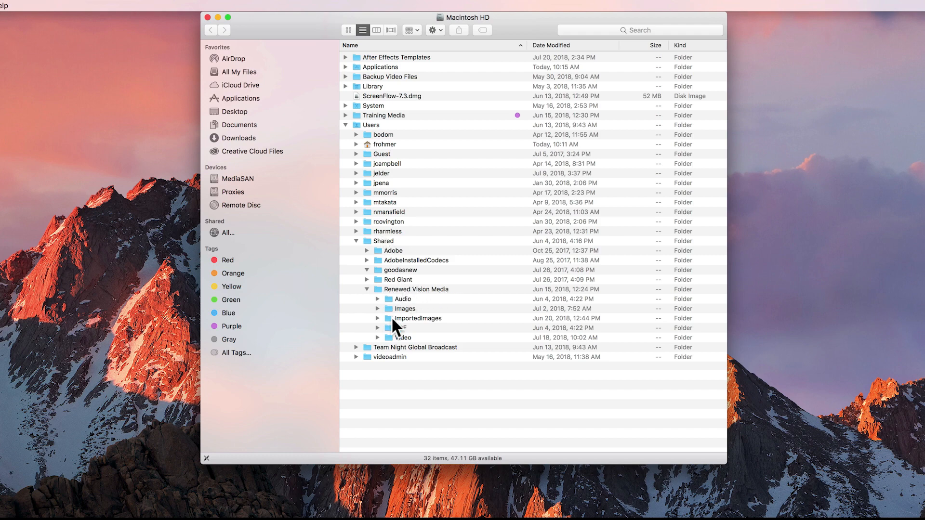
# Browse the movie files stored in the Video folder of Renewed Vision Media and collapse the folder.
pyautogui.click(378, 337)
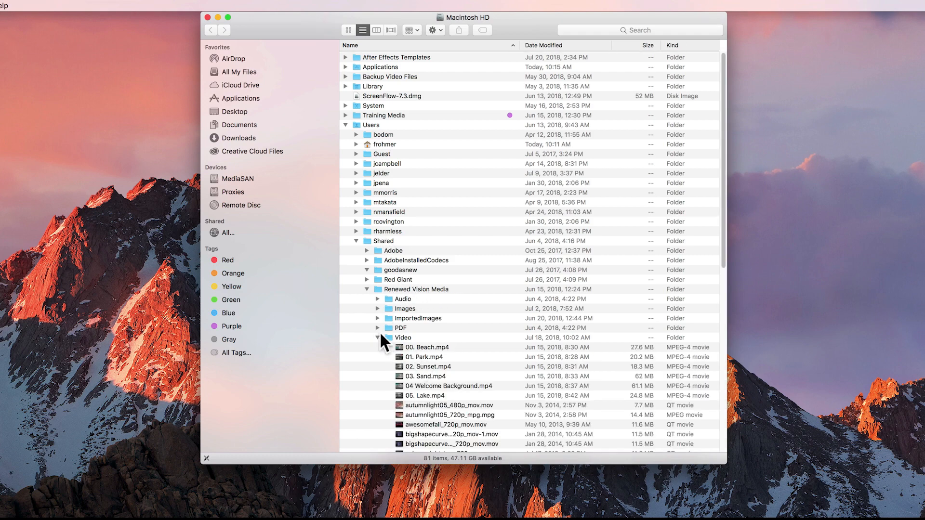
pyautogui.scroll(-5, 433, 354)
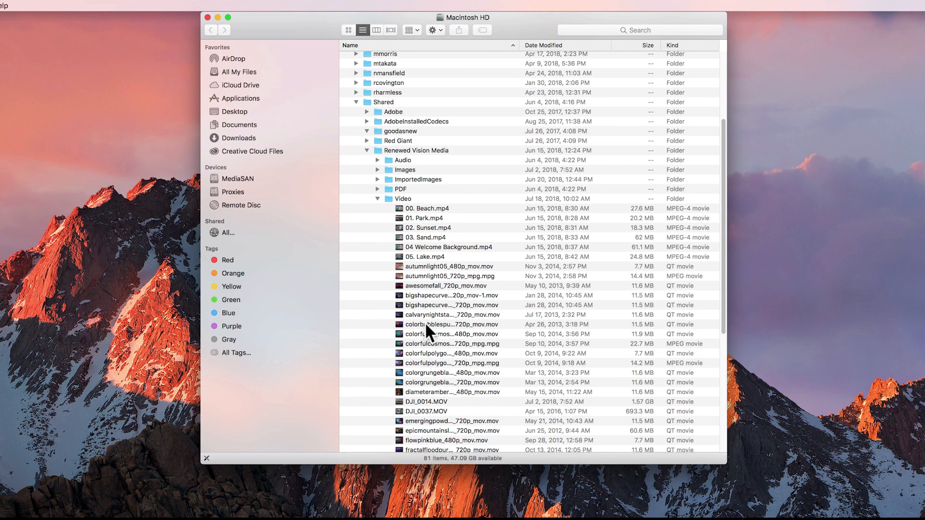
pyautogui.scroll(-8, 425, 323)
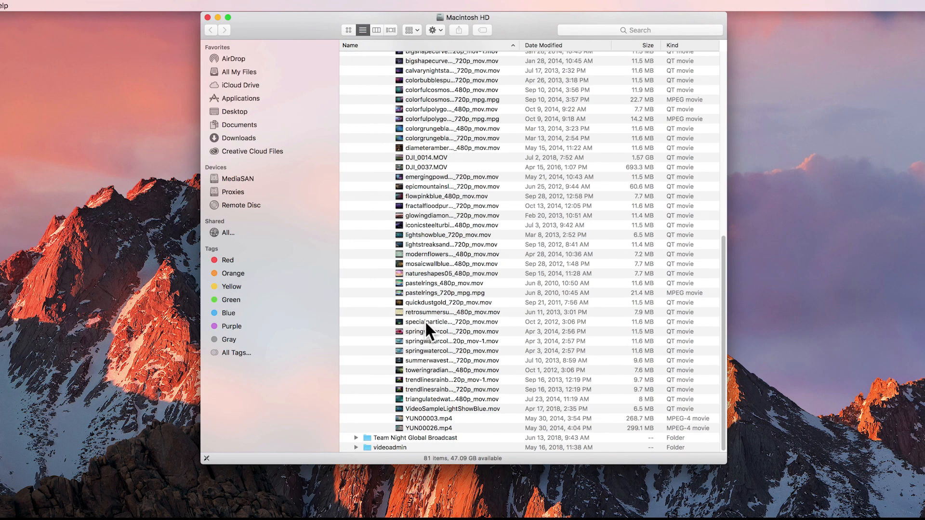
pyautogui.scroll(6, 426, 322)
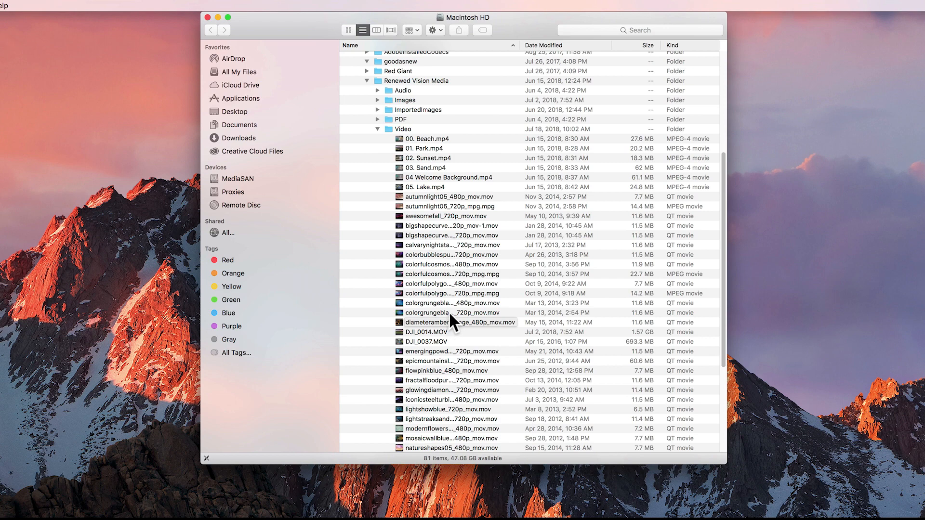
pyautogui.scroll(10, 448, 312)
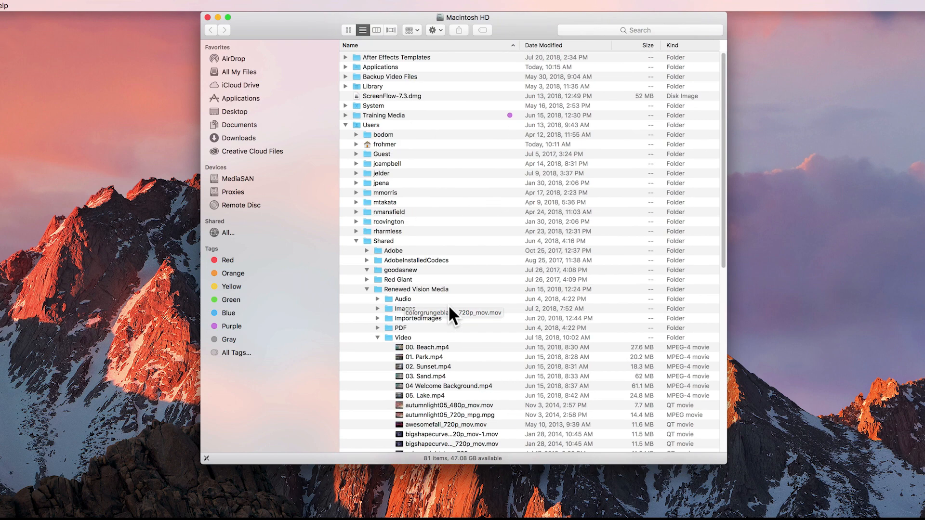
pyautogui.click(378, 337)
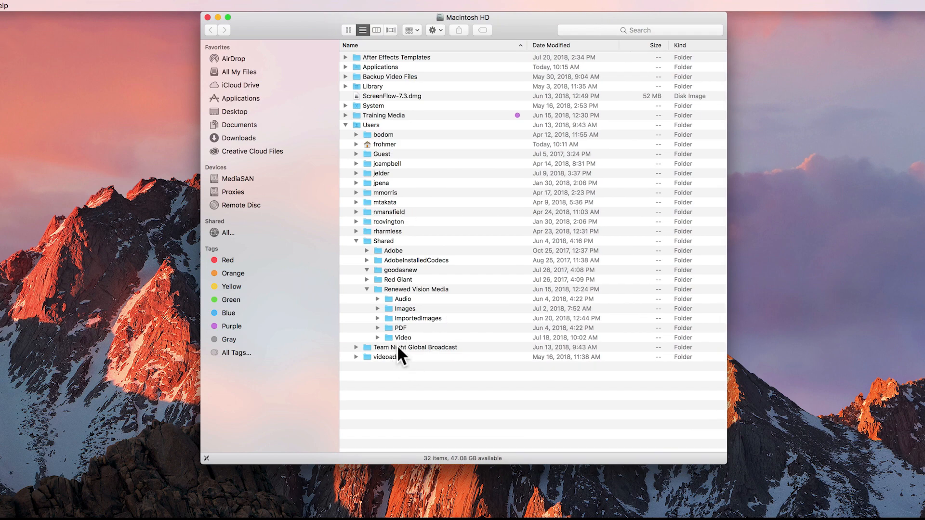
# Browse the picture files in the Images folder of Renewed Vision Media and collapse both folders.
pyautogui.click(378, 309)
pyautogui.scroll(-15, 420, 343)
pyautogui.scroll(10, 420, 342)
pyautogui.scroll(3, 420, 342)
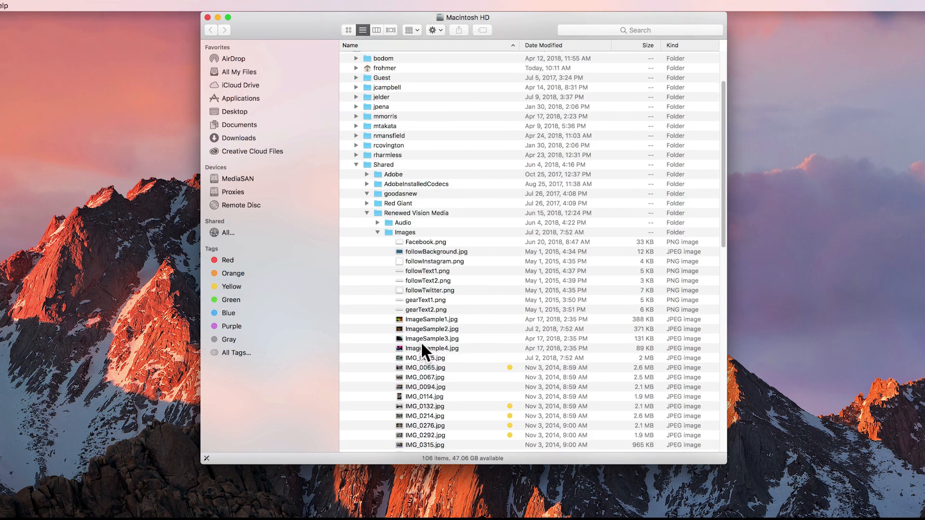
pyautogui.click(378, 232)
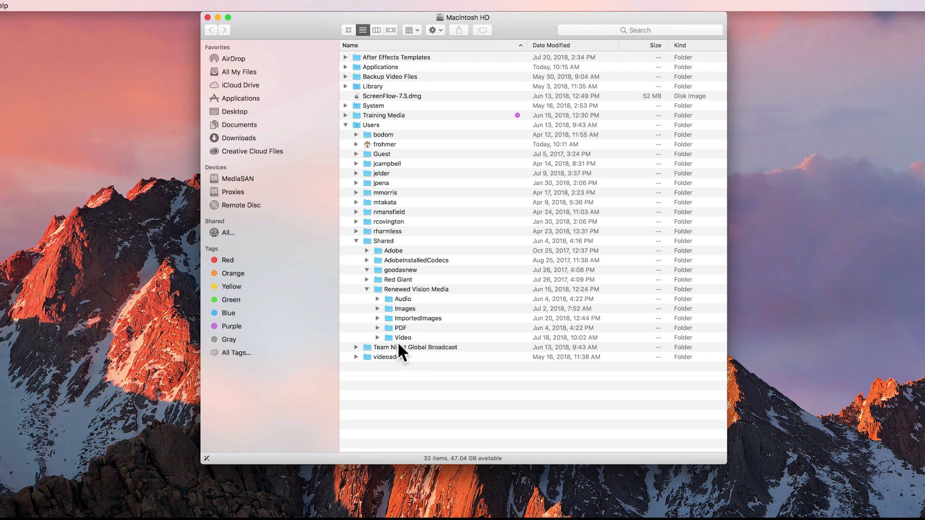
pyautogui.click(366, 288)
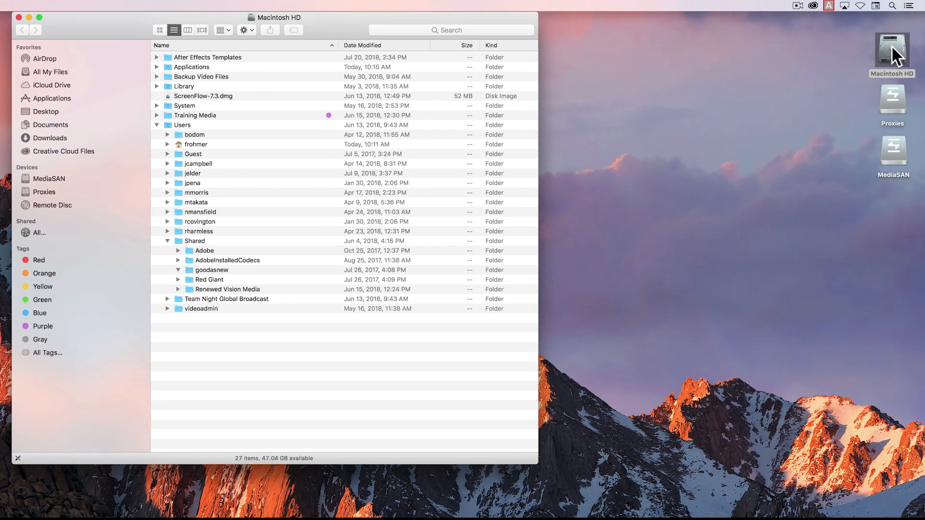
# Browse the .pro6 song files in the home folder's Documents > ProPresenter6 folder and switch back to ProPresenter 6.
pyautogui.click(167, 144)
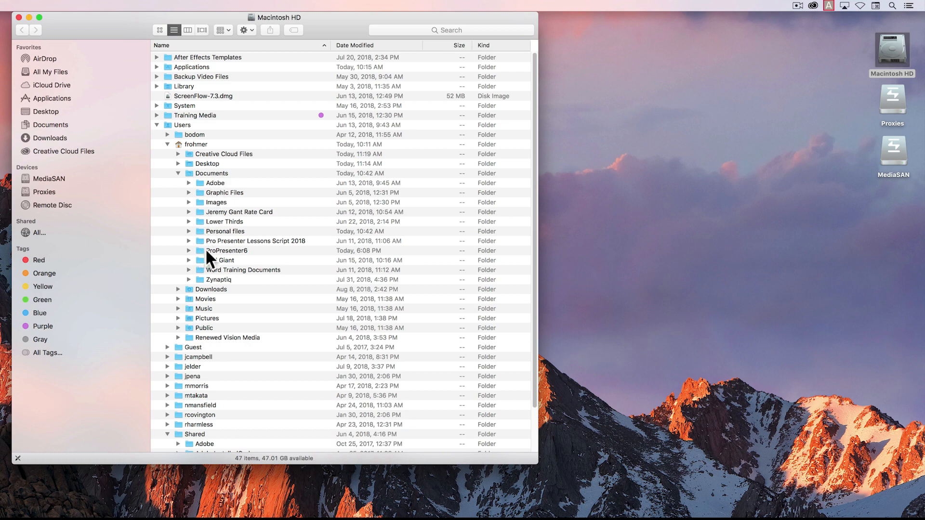
pyautogui.click(189, 251)
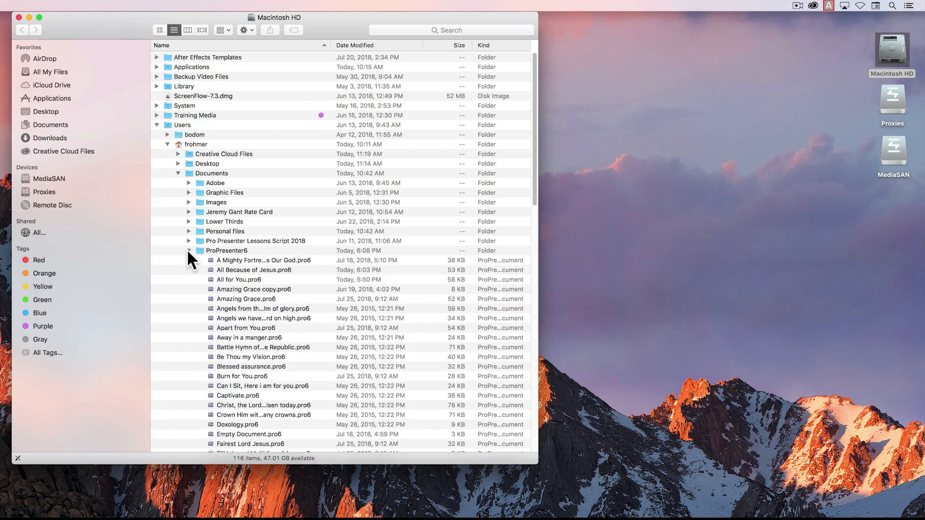
pyautogui.scroll(-5, 221, 281)
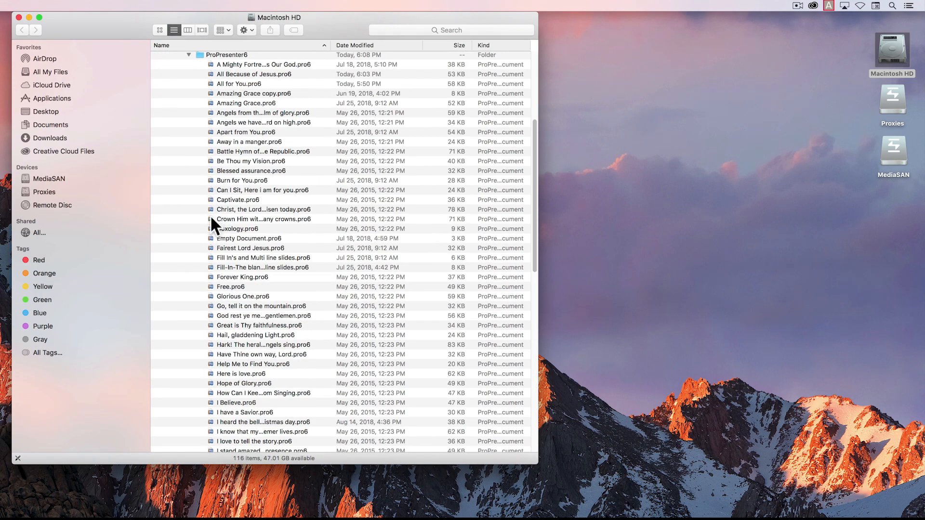
pyautogui.scroll(-10, 218, 294)
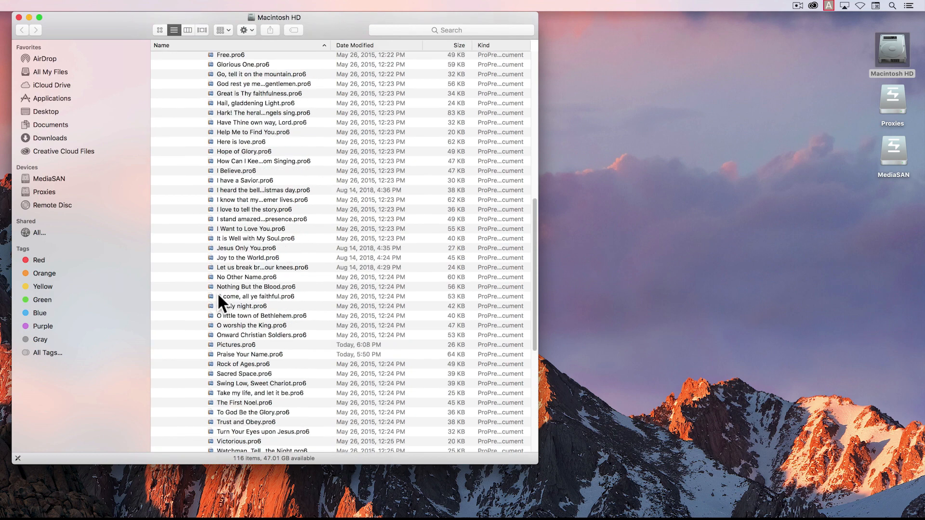
pyautogui.scroll(15, 218, 293)
pyautogui.scroll(-3, 218, 293)
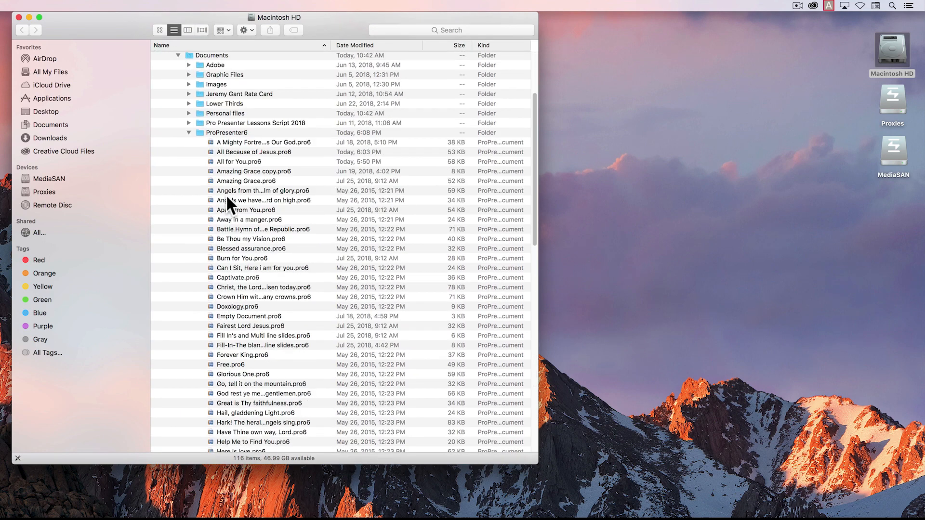
pyautogui.scroll(-10, 222, 189)
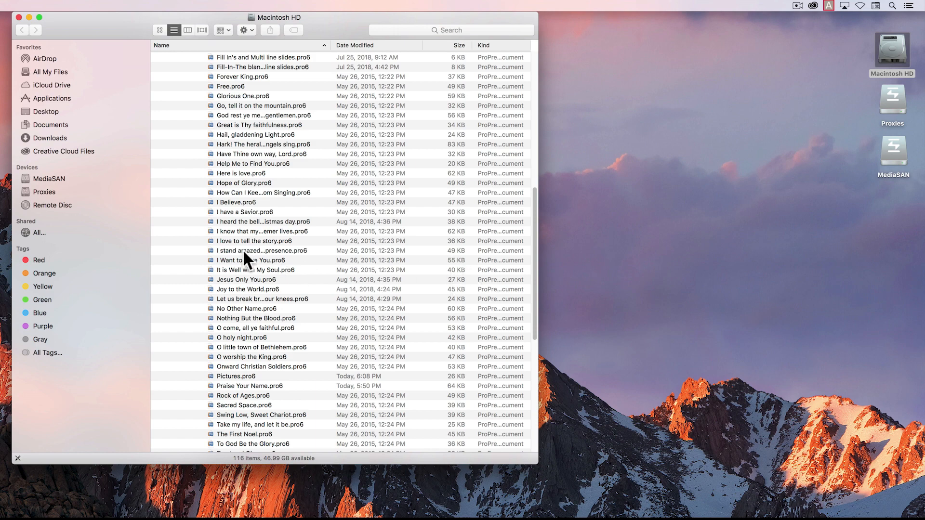
pyautogui.scroll(10, 240, 239)
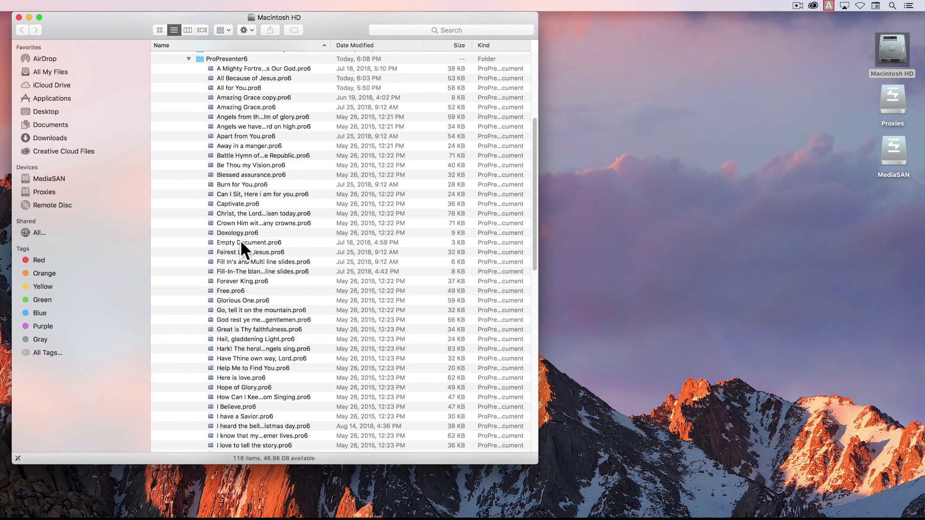
pyautogui.scroll(4, 241, 244)
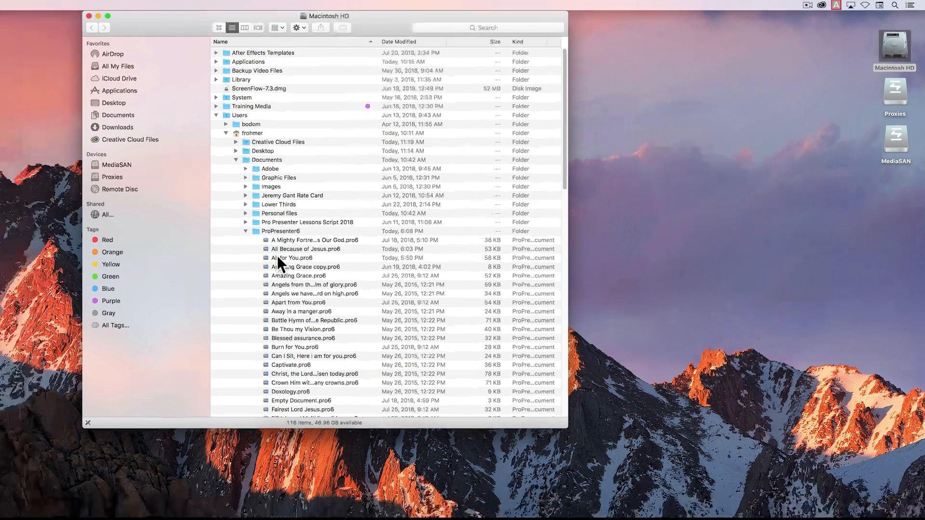
pyautogui.press('super+Tab')
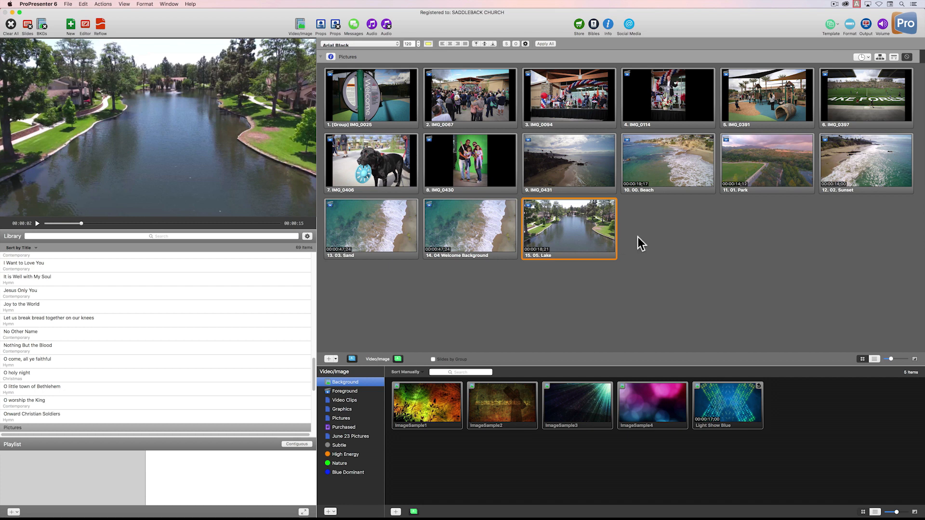